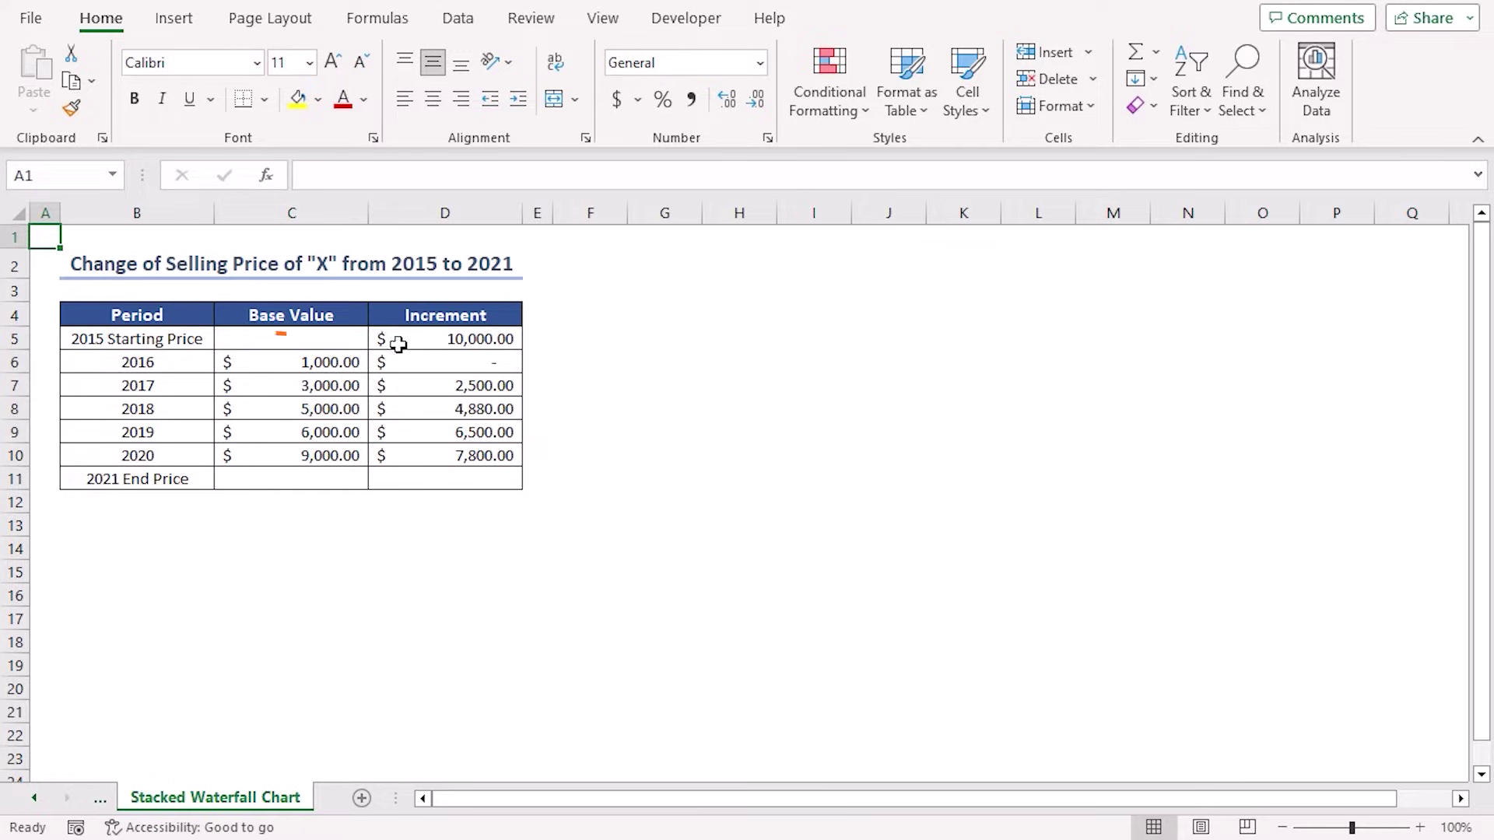
- Insert a blank column C before Base Value and give it the header 'Start Line'
left_click(294, 212)
right_click(296, 215)
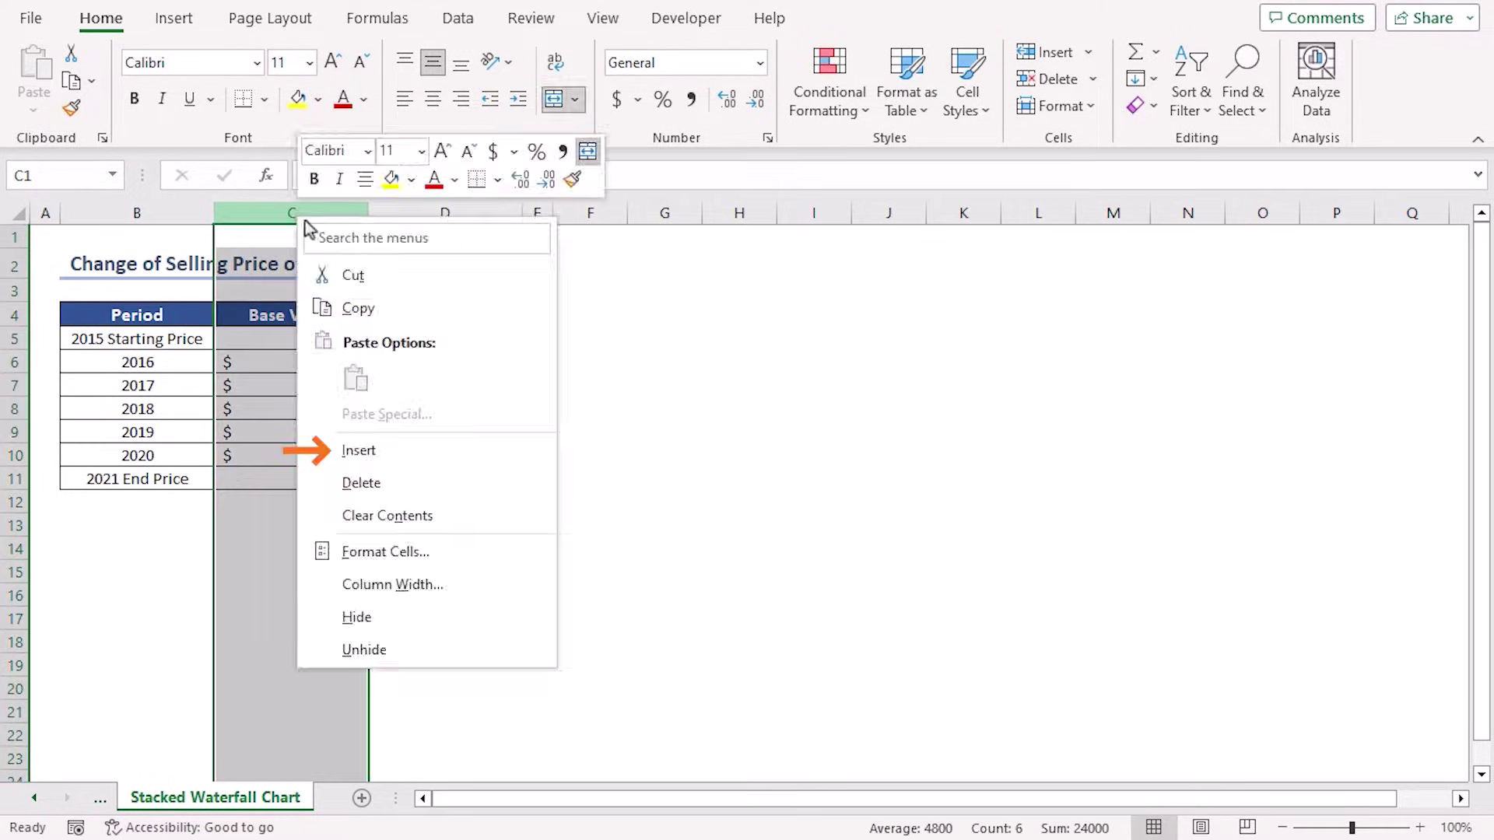
left_click(361, 459)
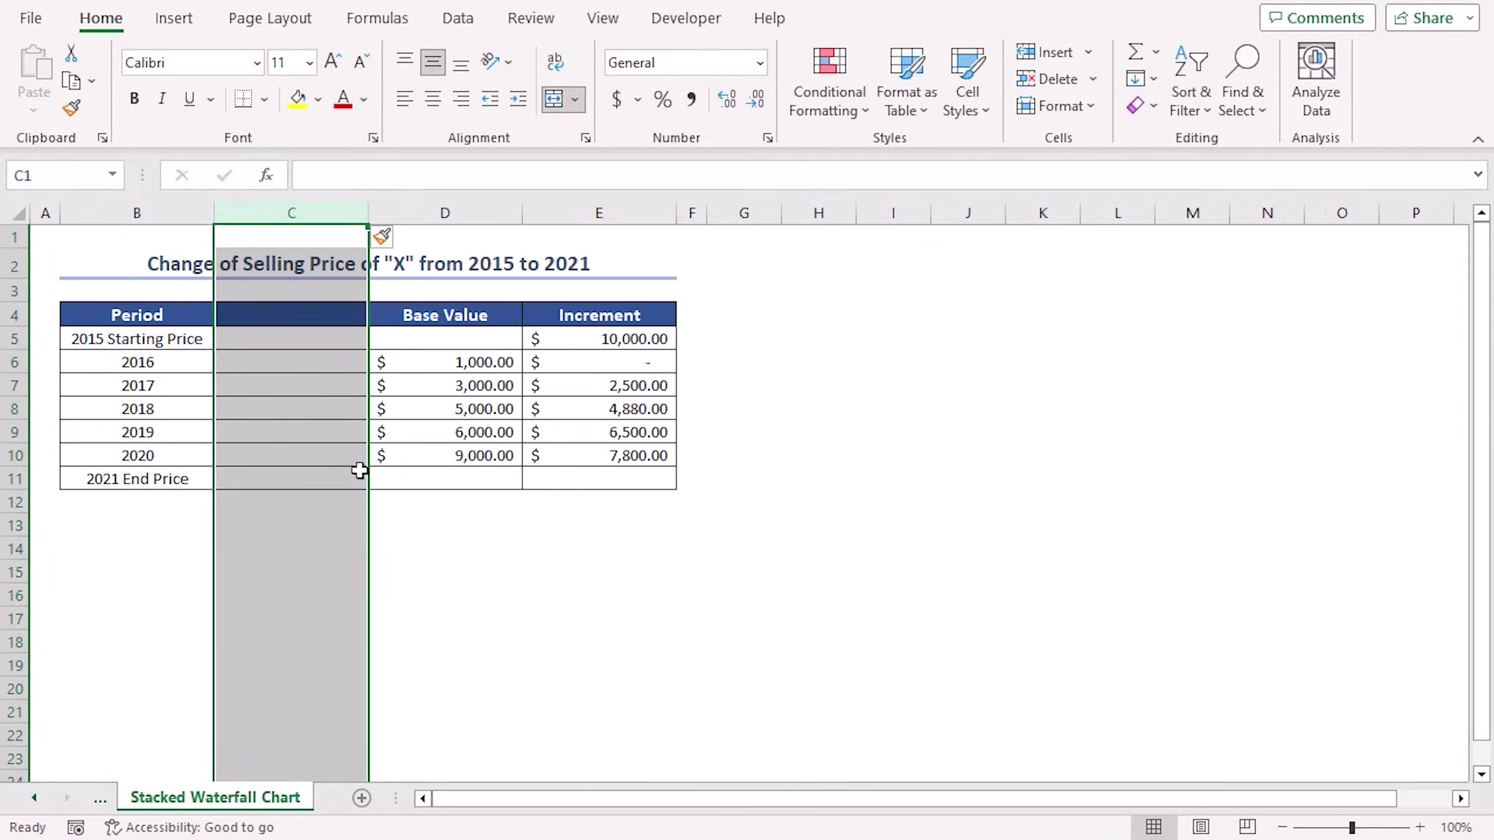
key("Down")
key("Down")
key("Down")
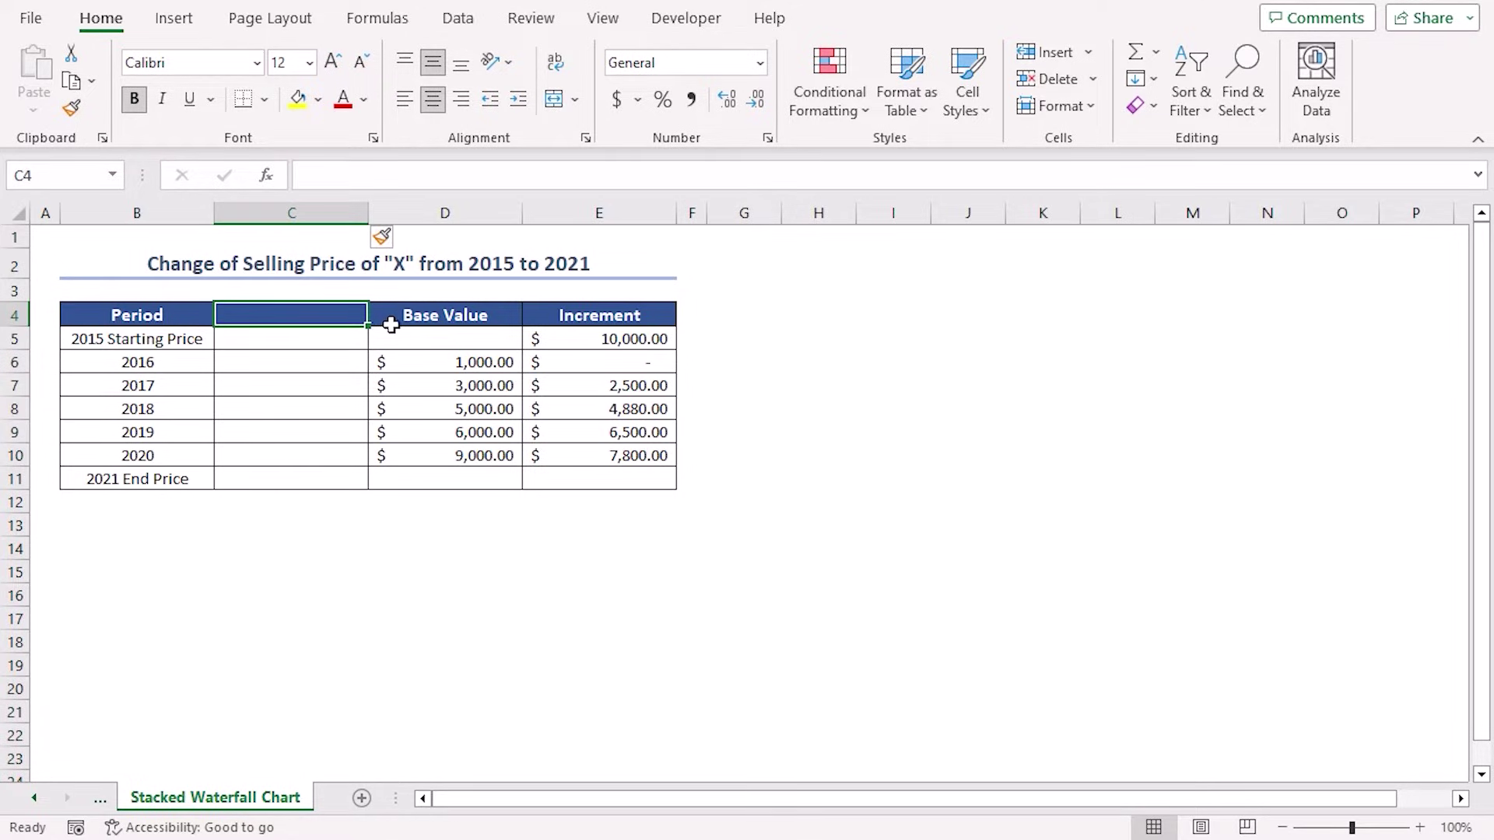
type("Sta")
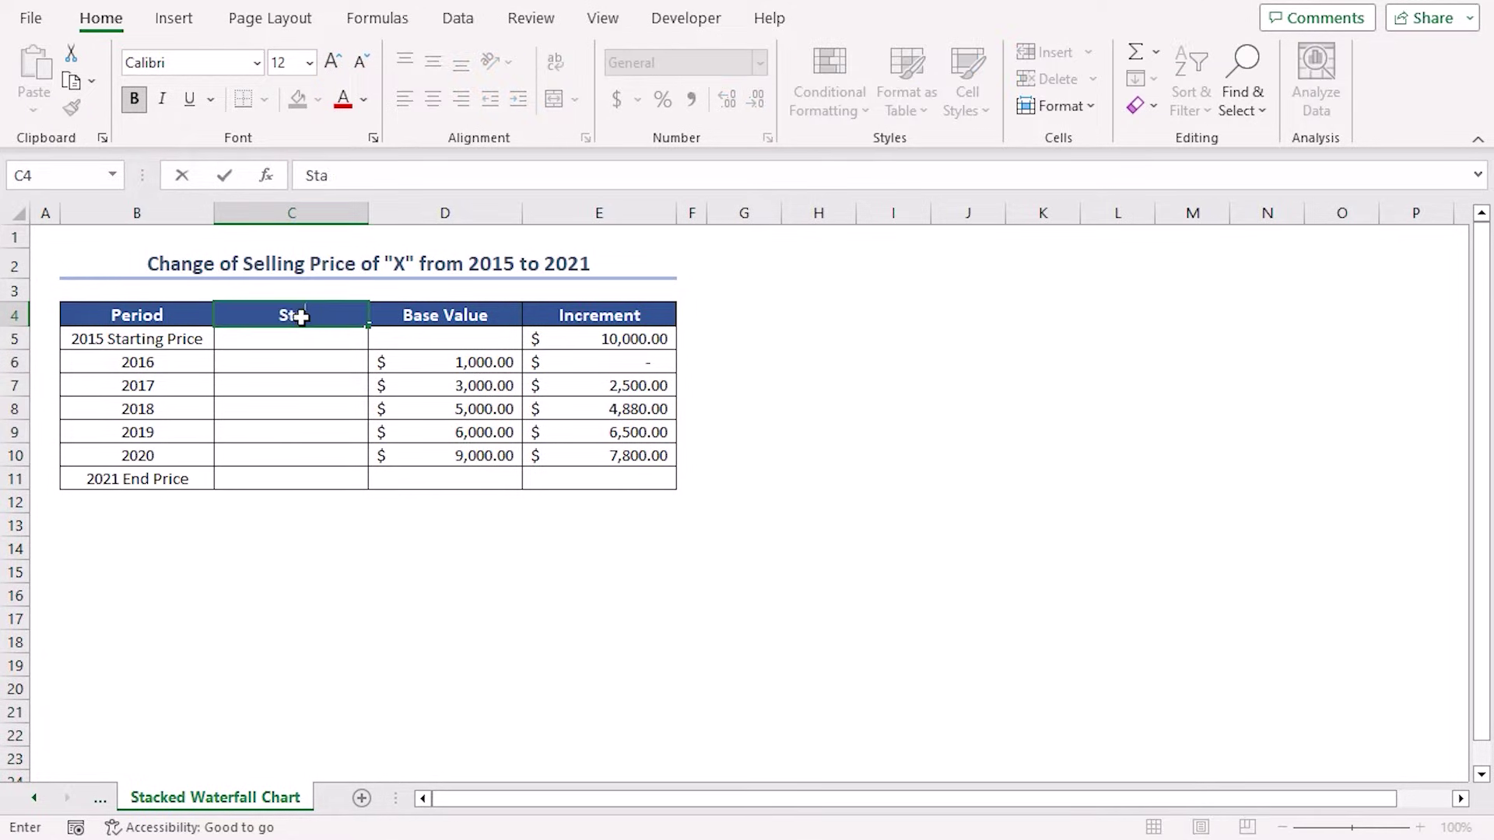
type("rt Line")
key("Return")
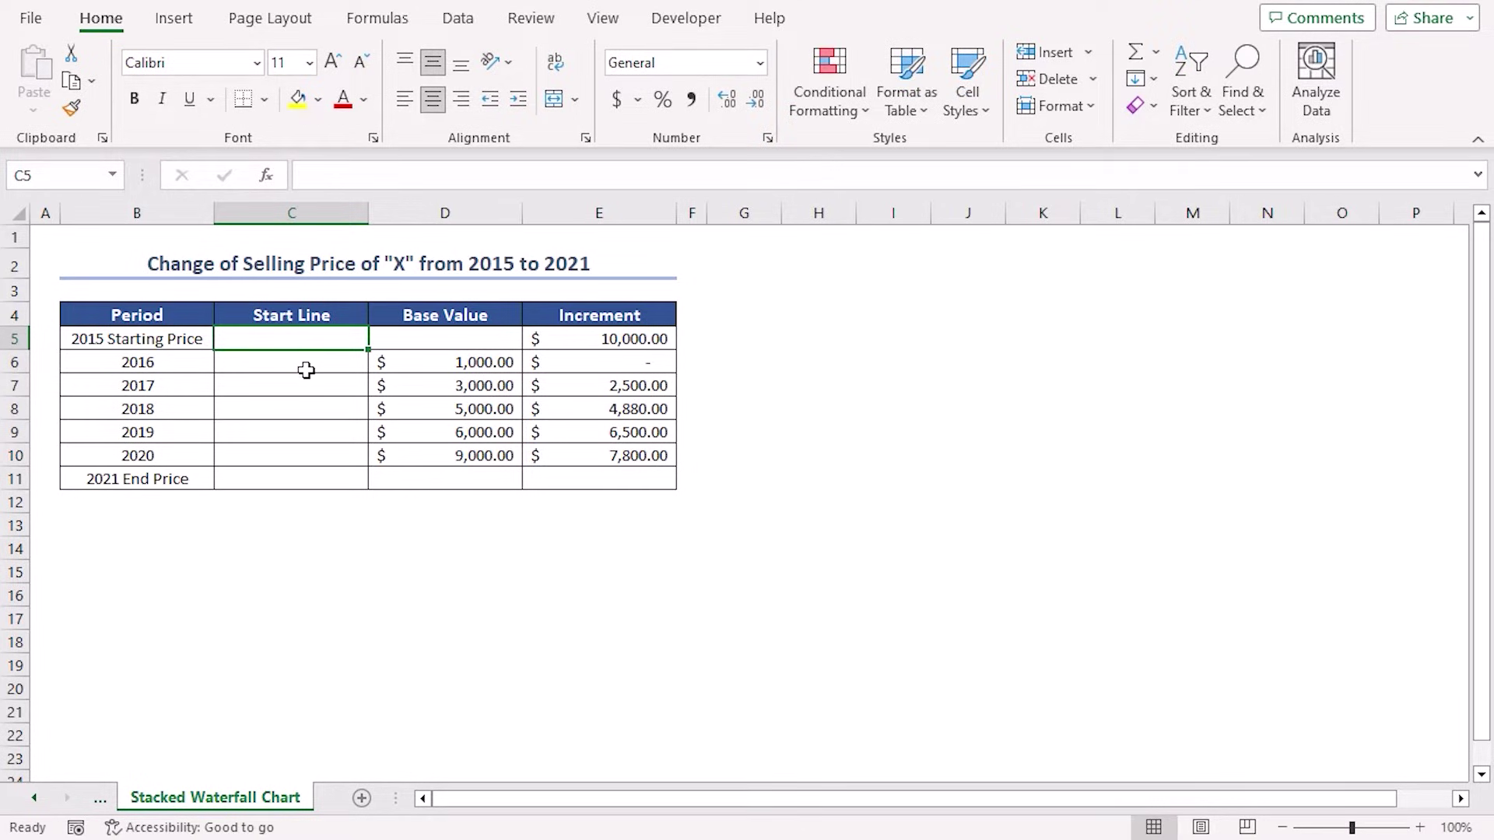
left_click(271, 367)
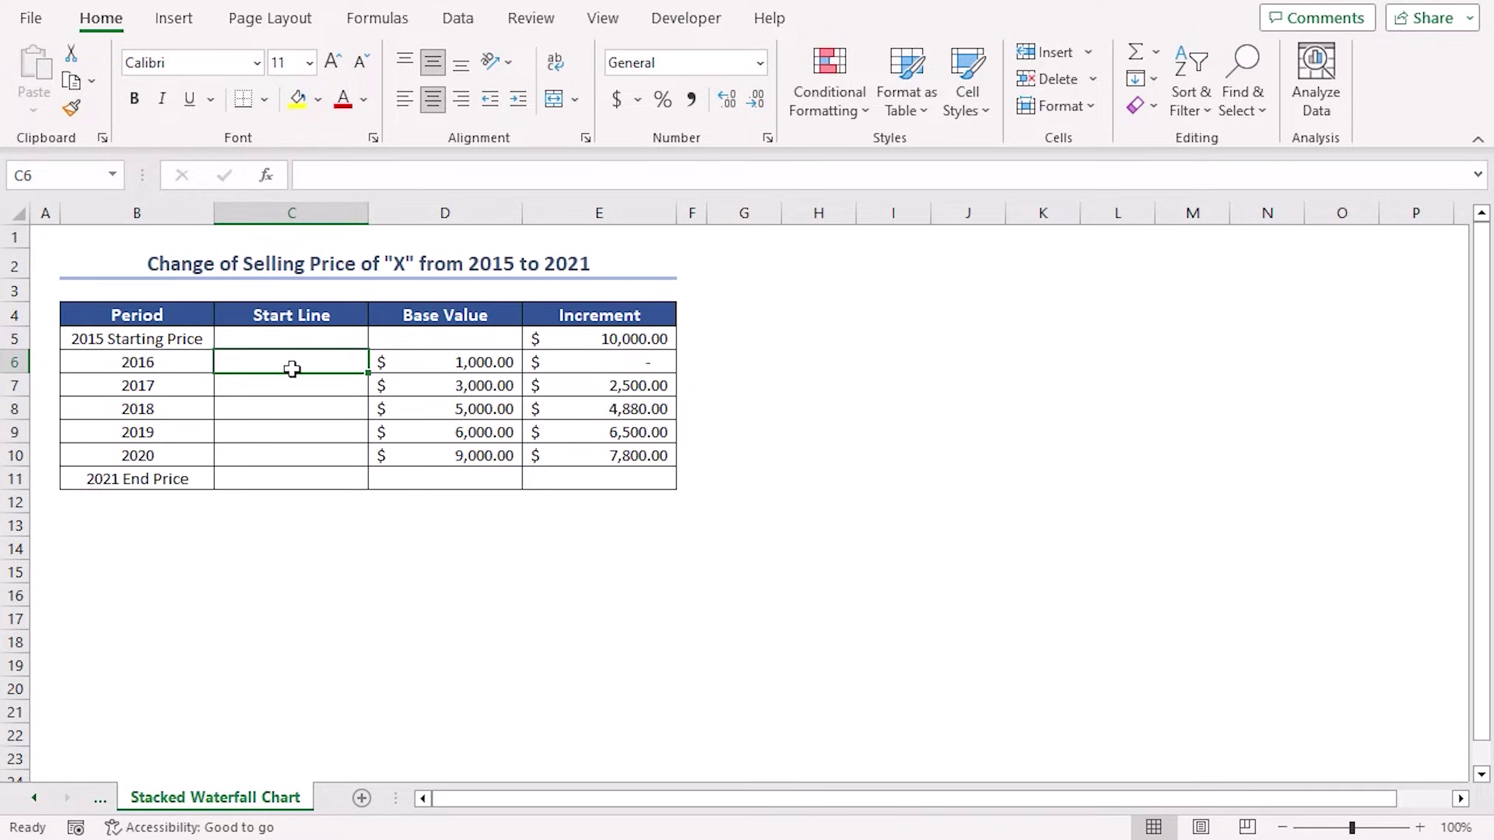
- Set C6 to =E5 so the 2016 start line equals the 2015 price
type("=")
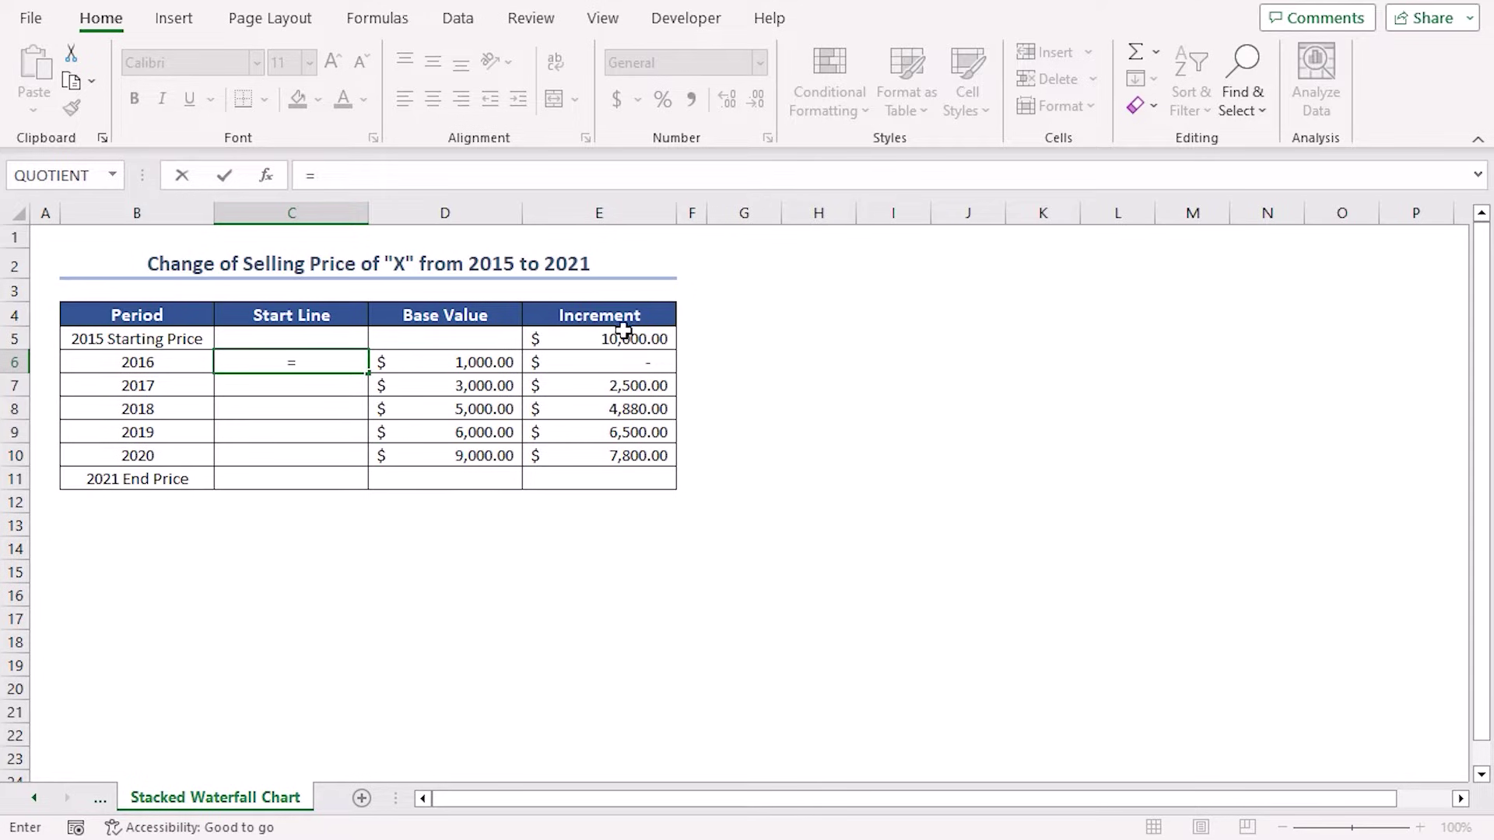
left_click(633, 337)
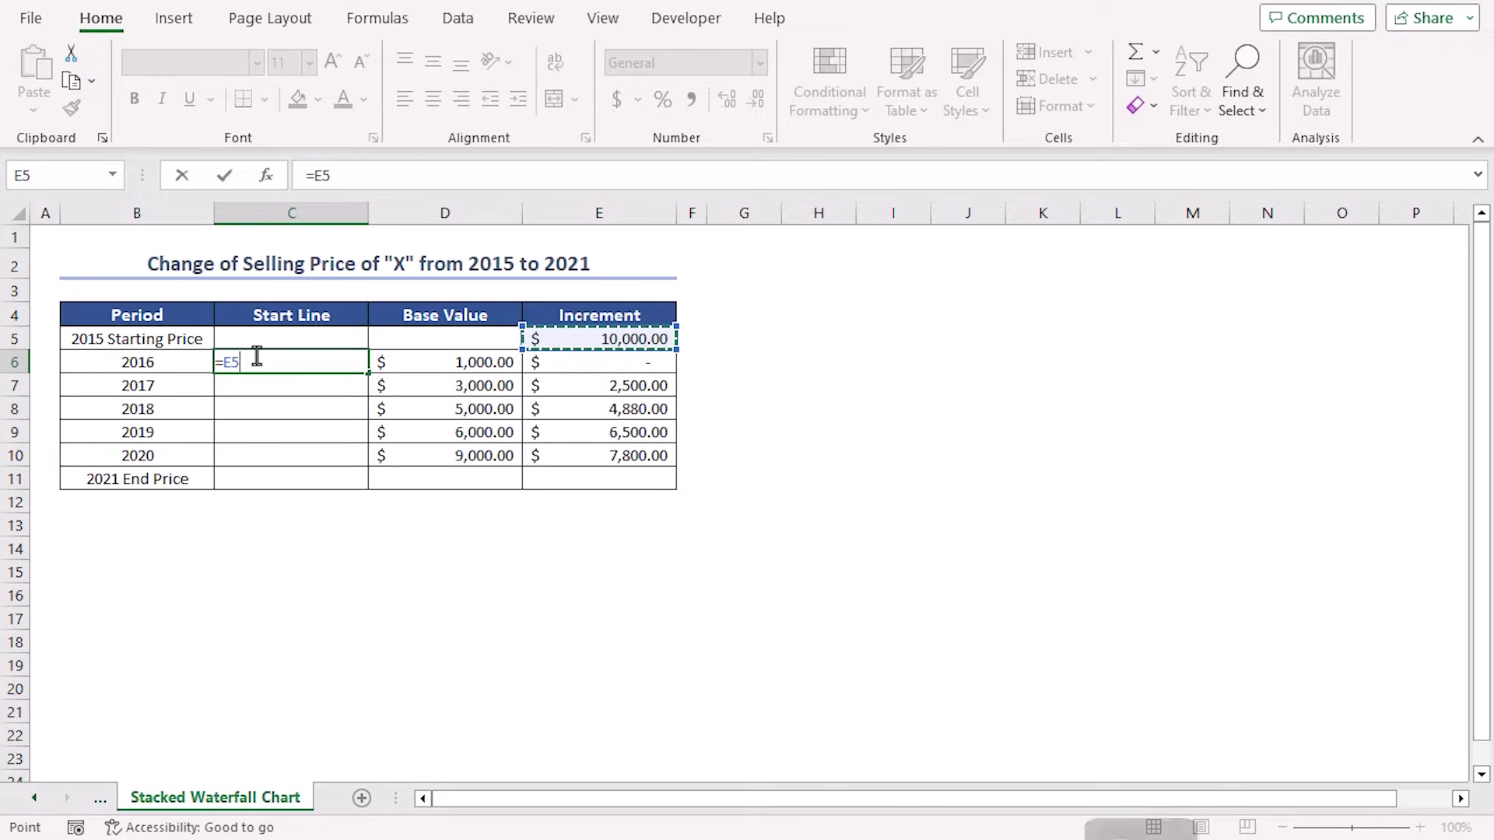
key("Return")
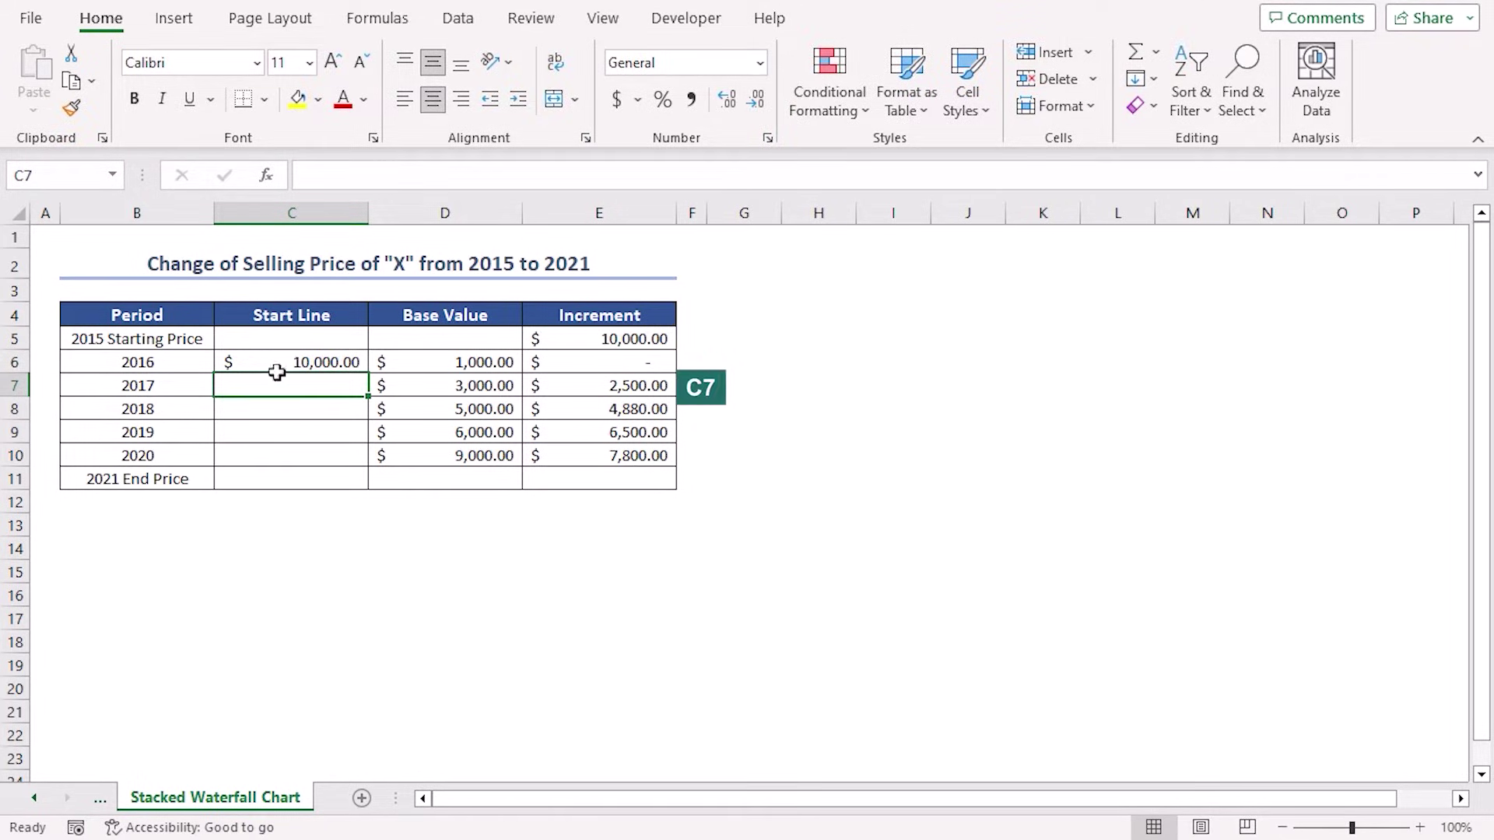
- Enter =C6+D6+E6 in C7 and fill it down through C10
type("=")
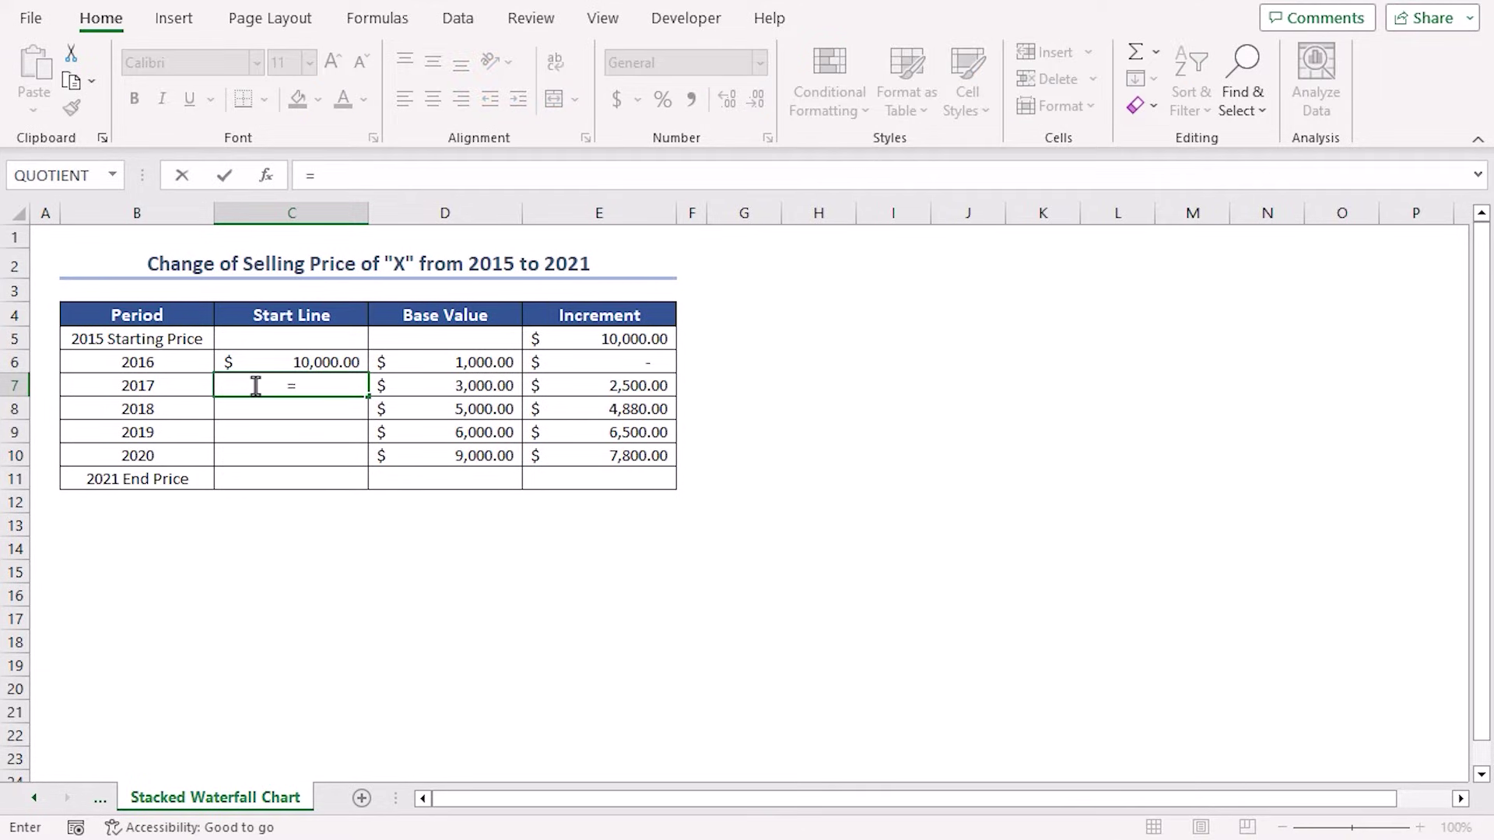
left_click(281, 361)
type("+")
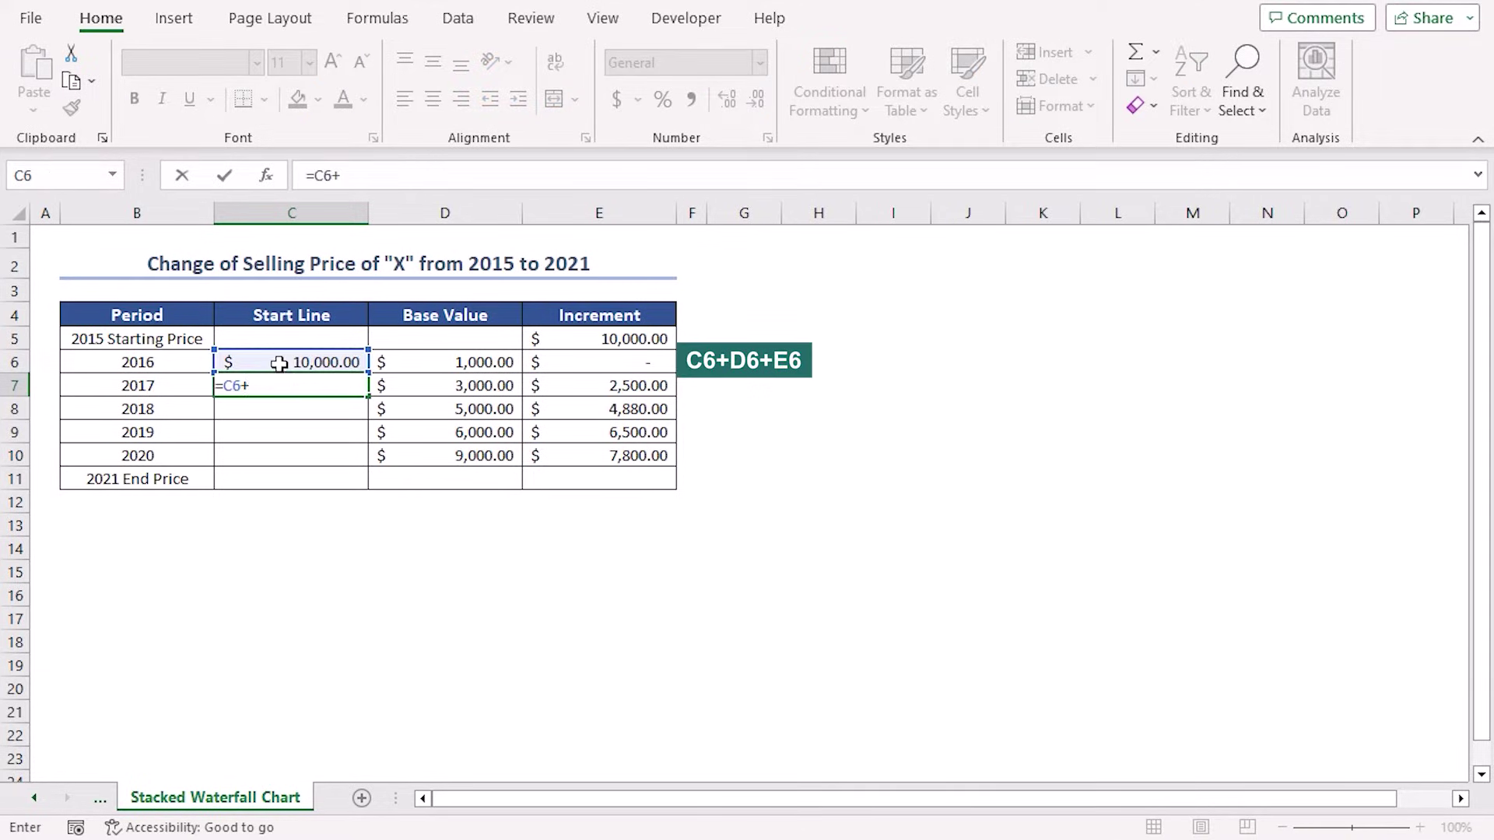
left_click(423, 363)
type("+")
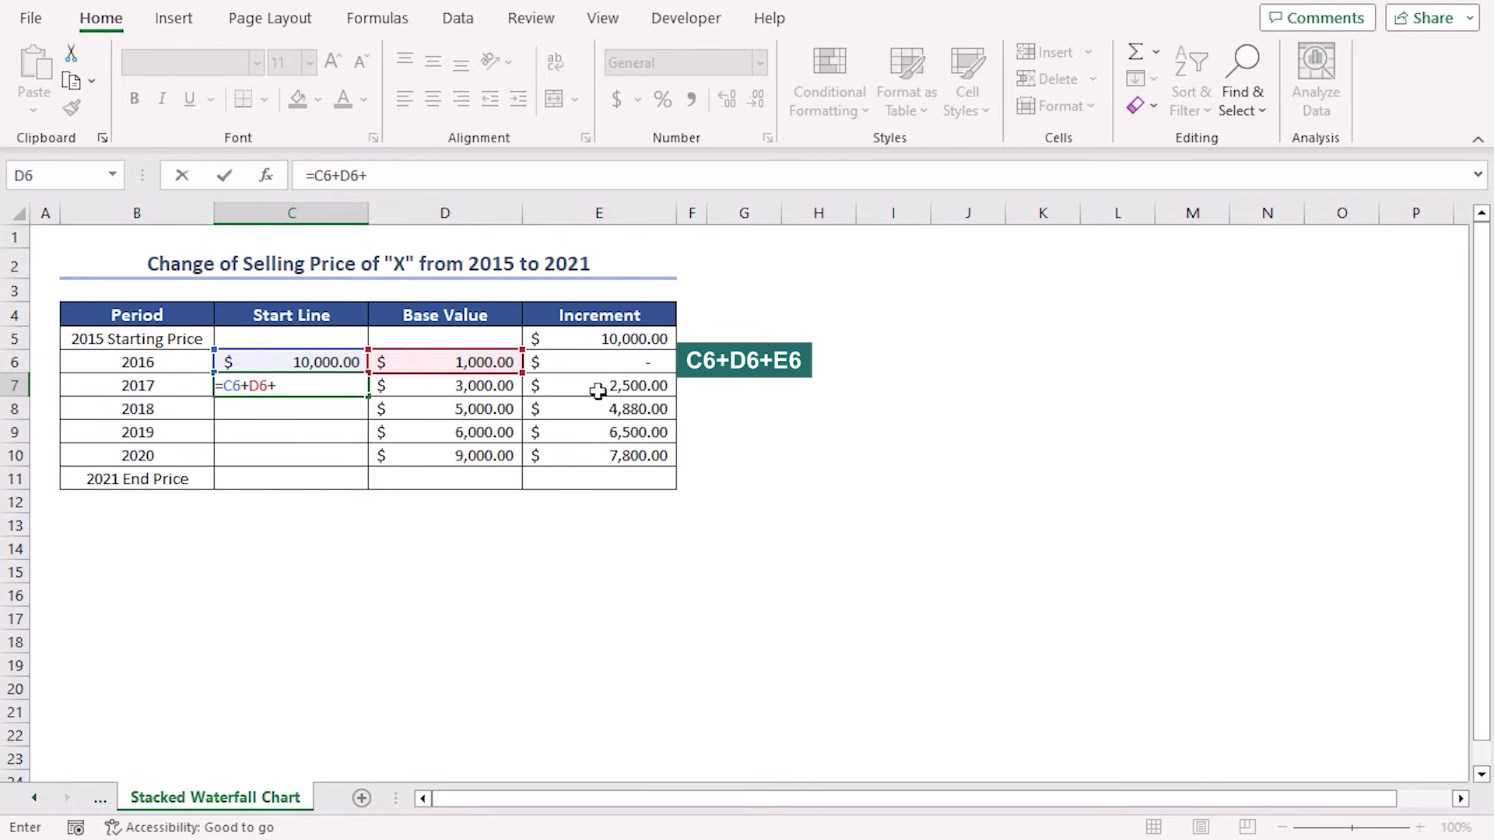
key("Right")
key("Right")
key("Up")
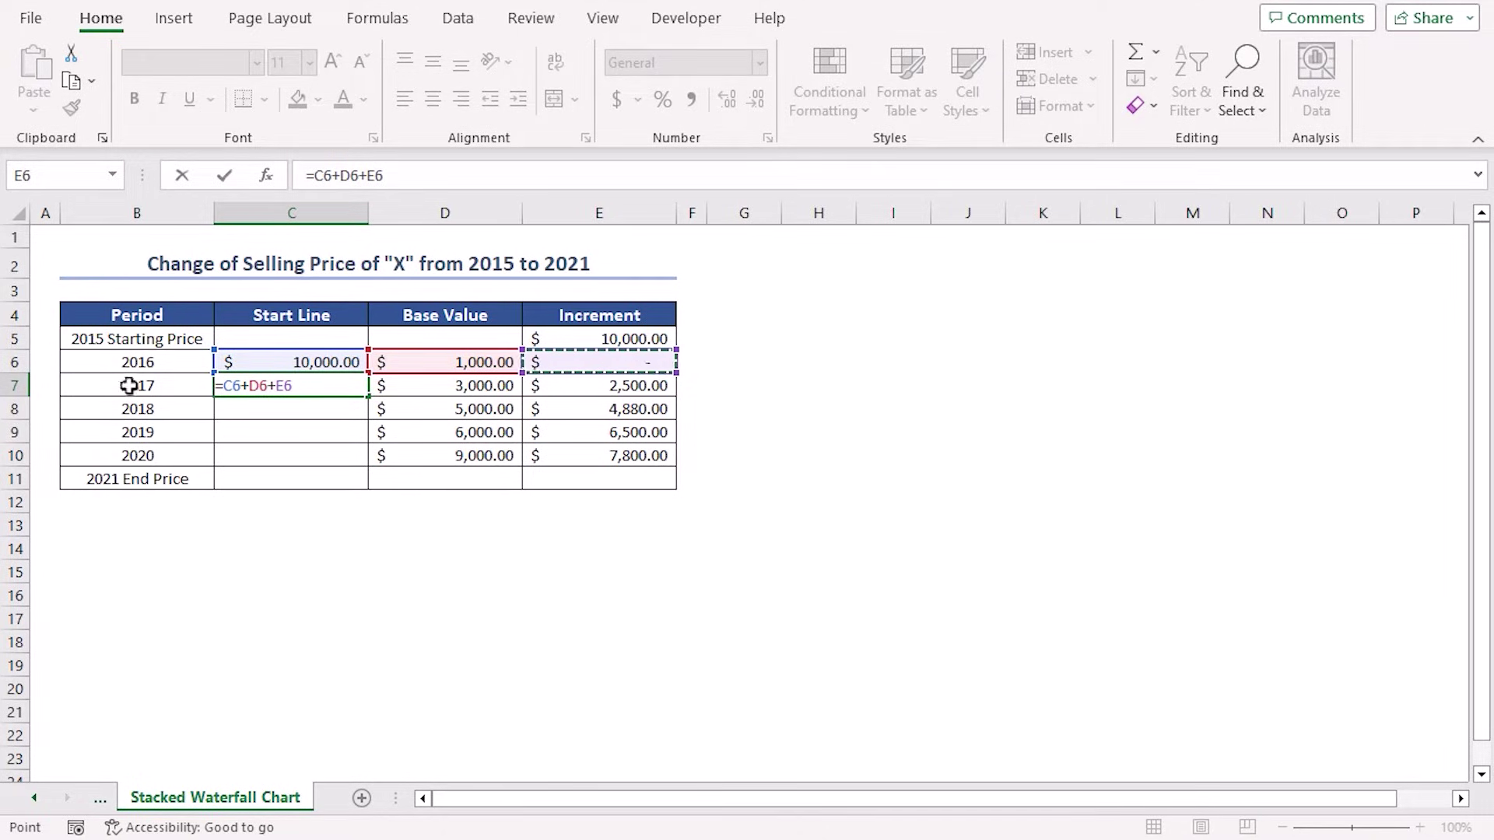
key("Return")
left_click(364, 392)
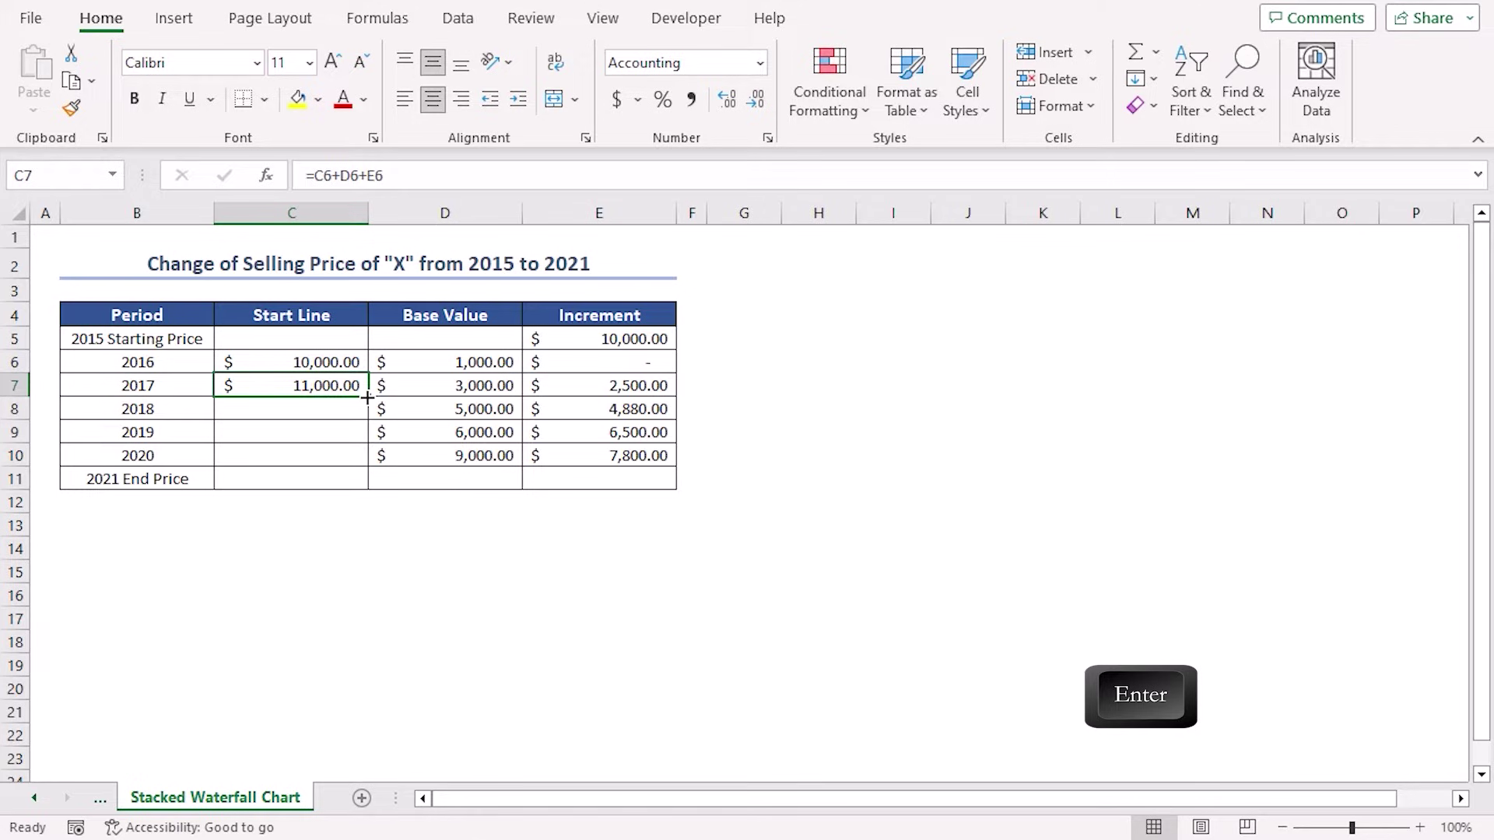
left_click_drag(366, 397, 357, 461)
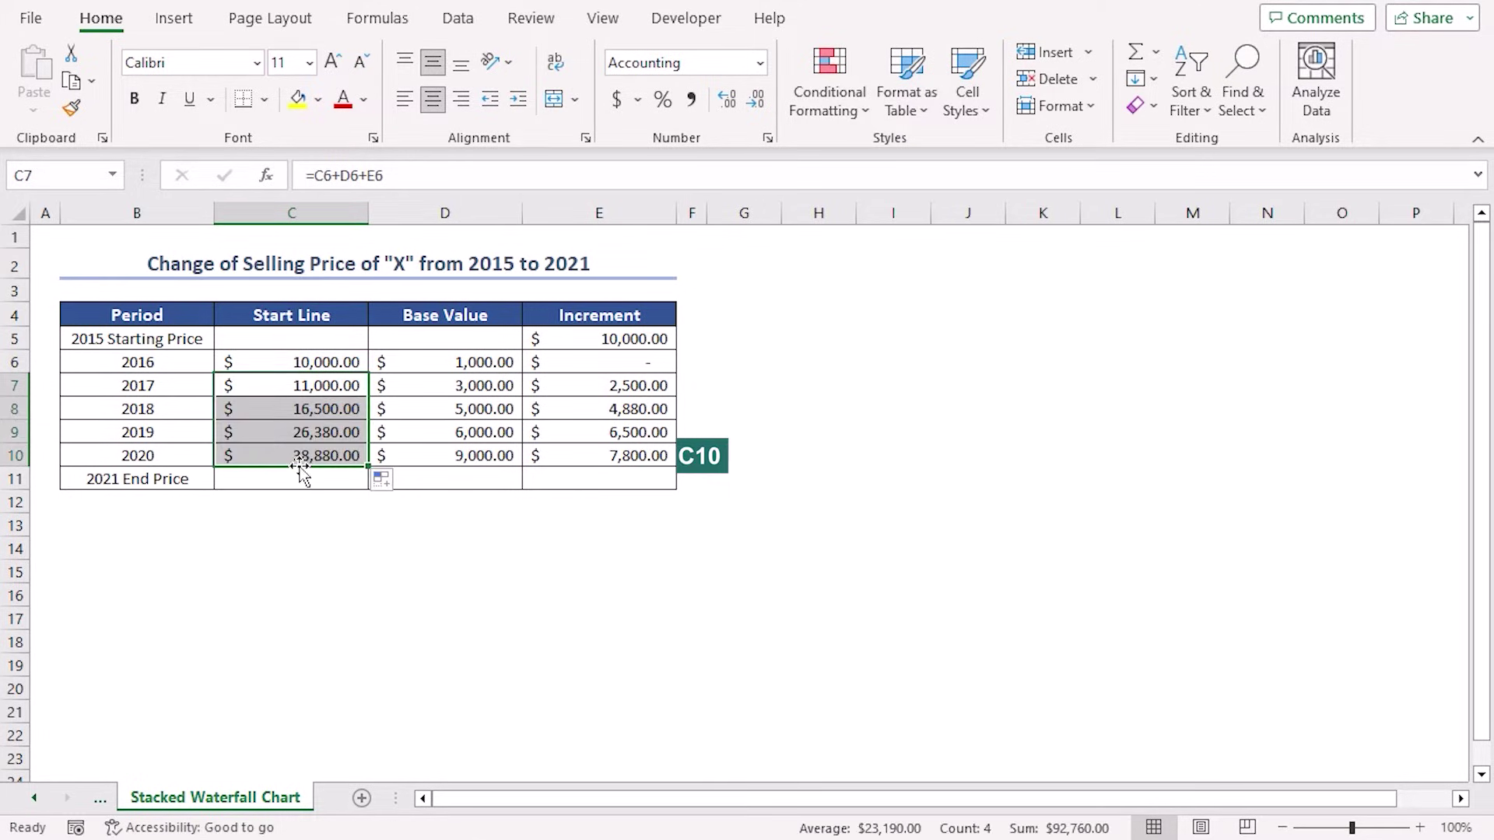
left_click(307, 476)
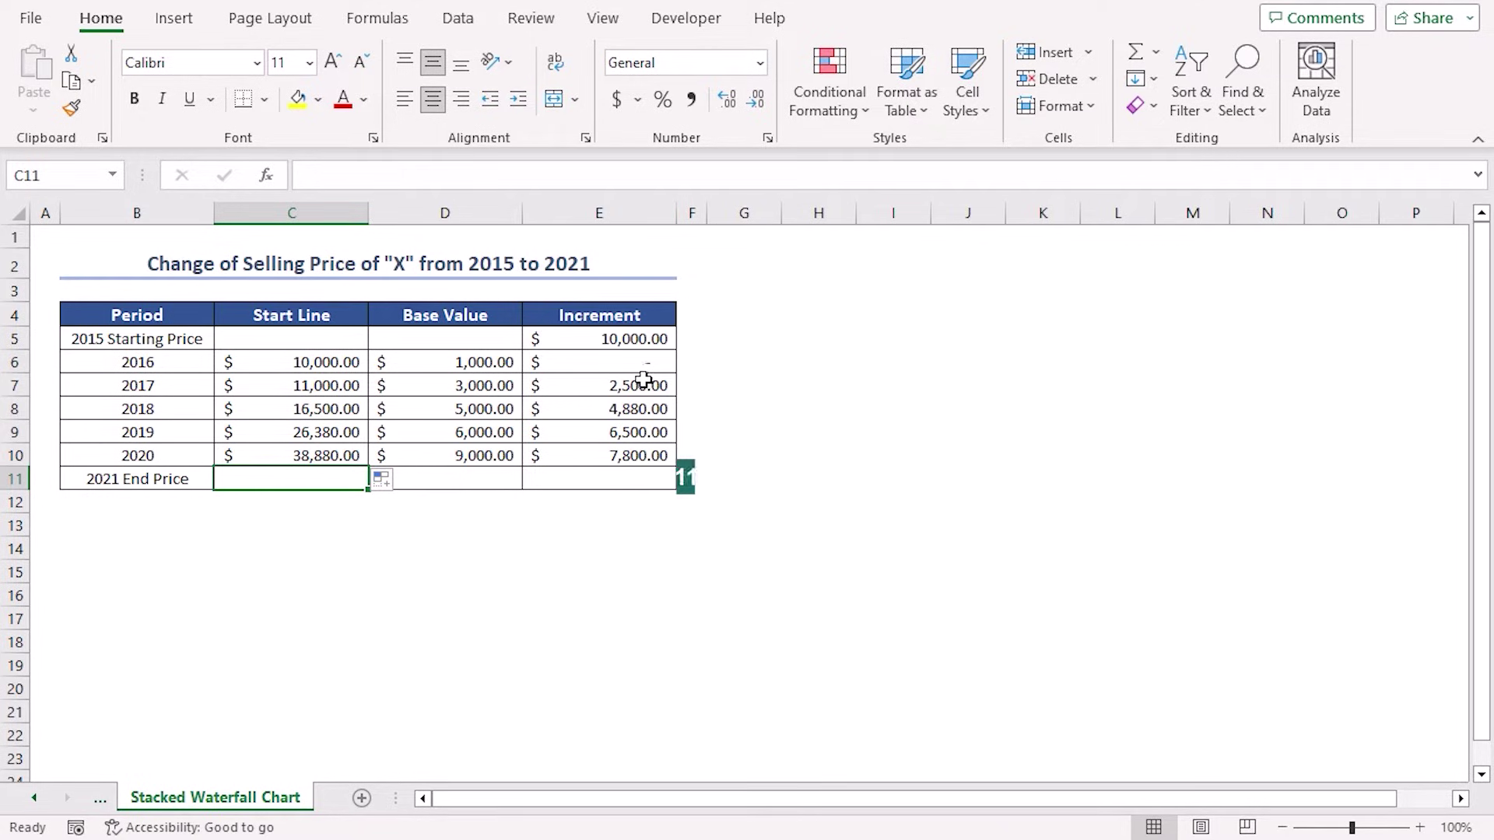
- Enter =SUM(D5:E10) in E11 to give the 2021 End Price $55,680.00
left_click(627, 476)
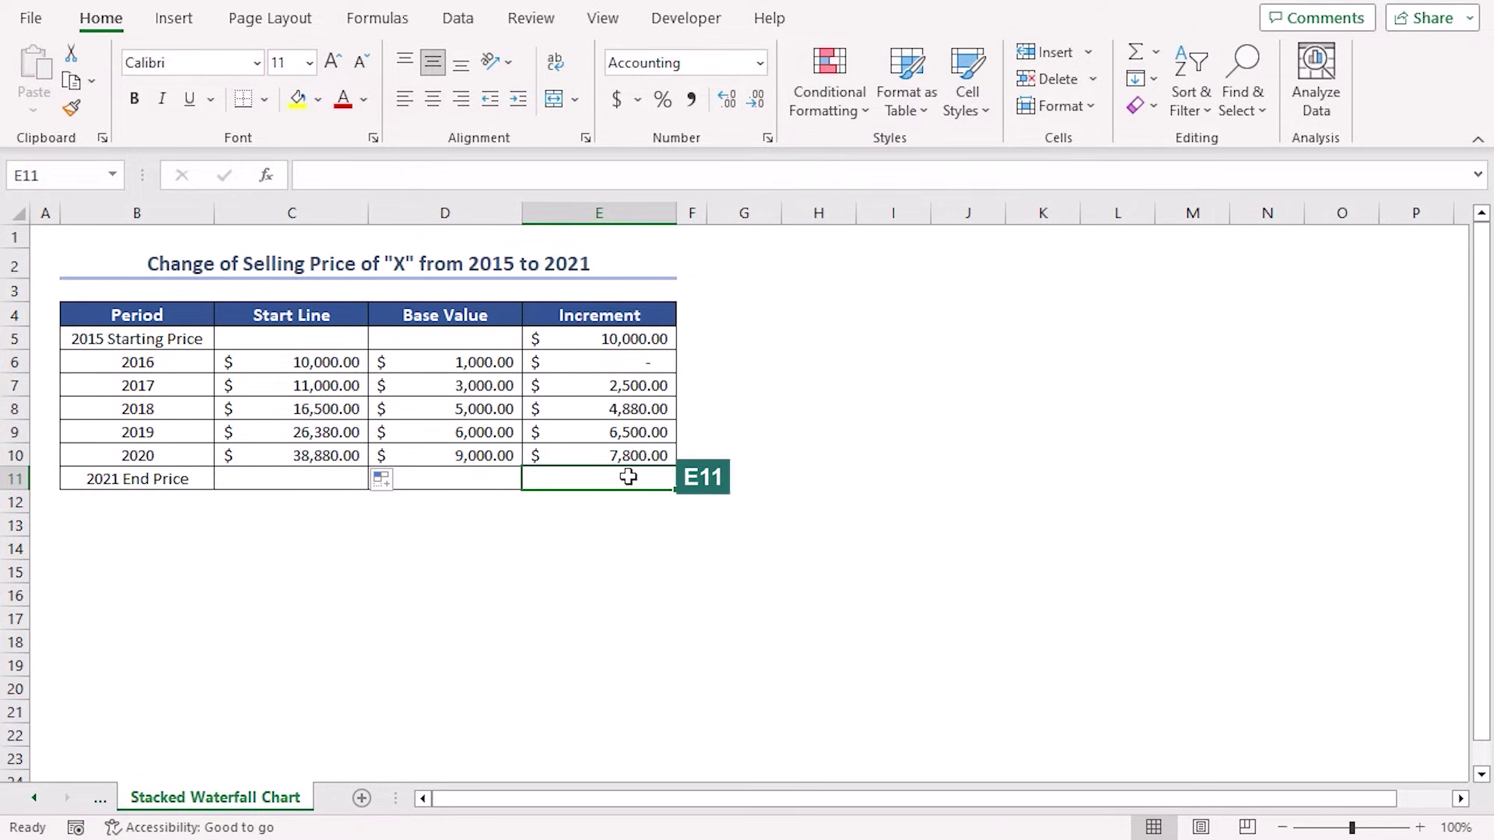
type("=sum")
key("Tab")
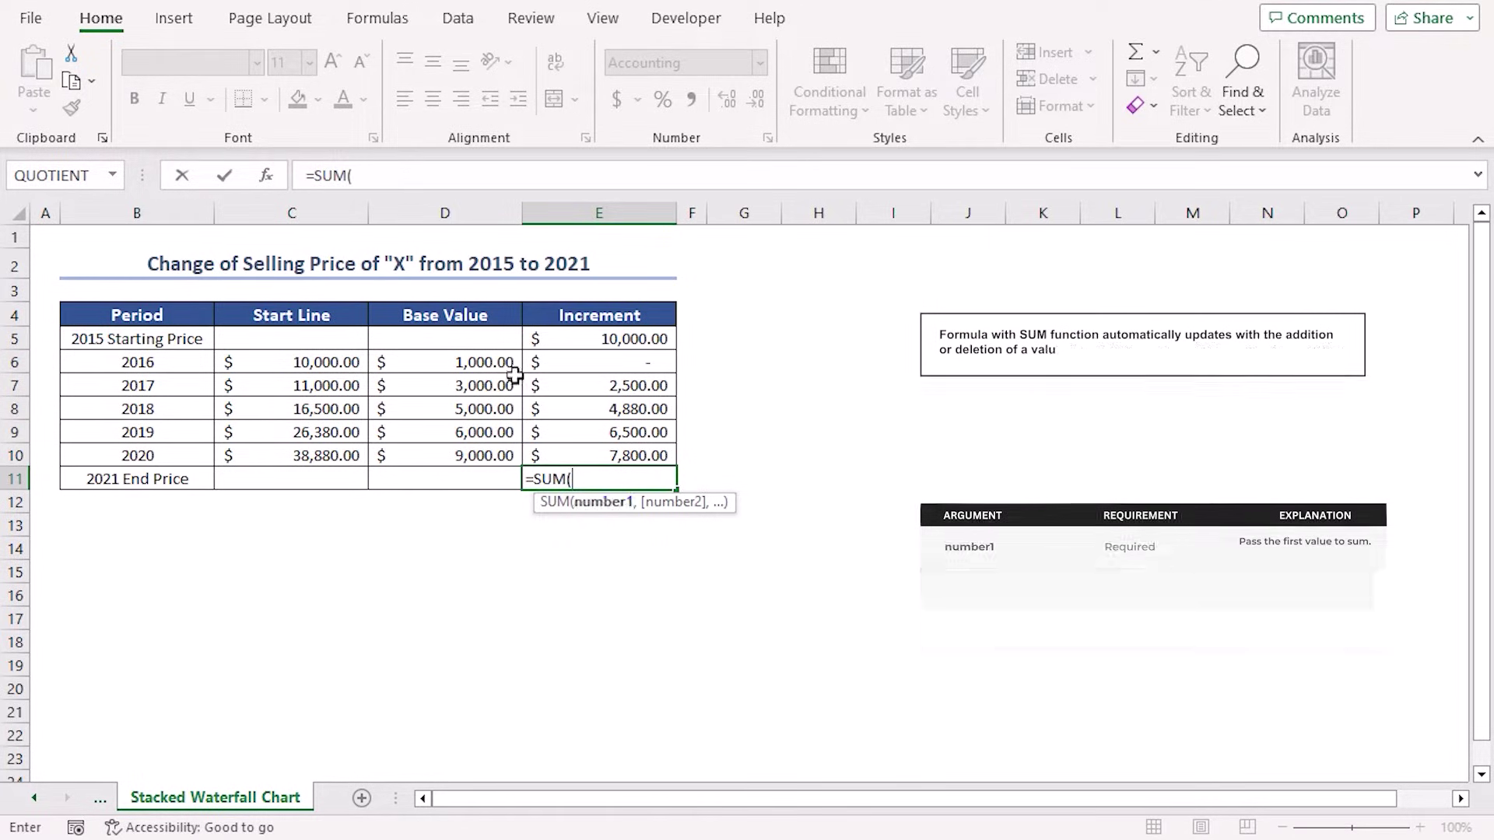
left_click_drag(500, 336, 563, 455)
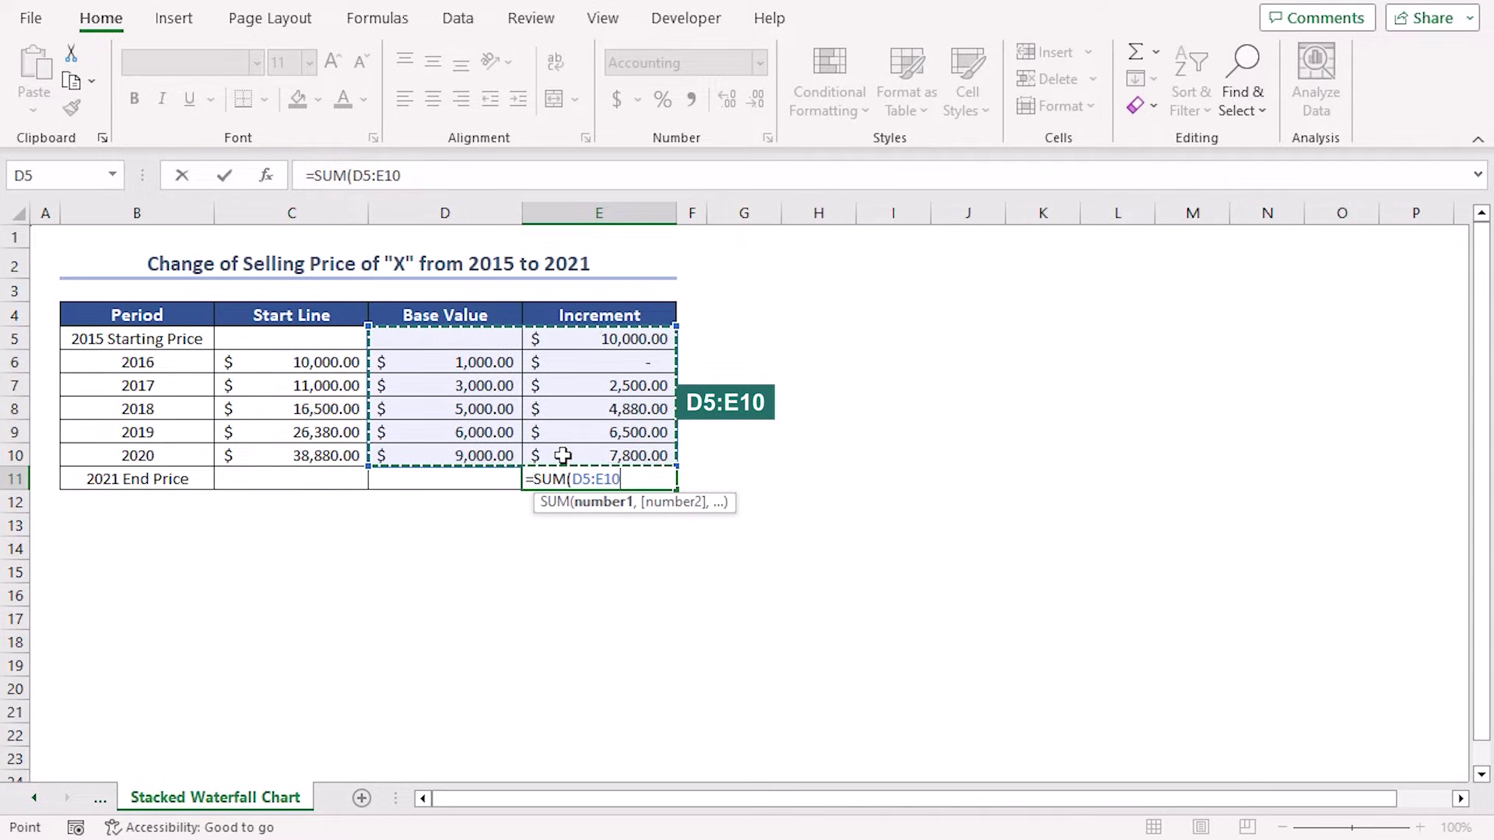
type(")")
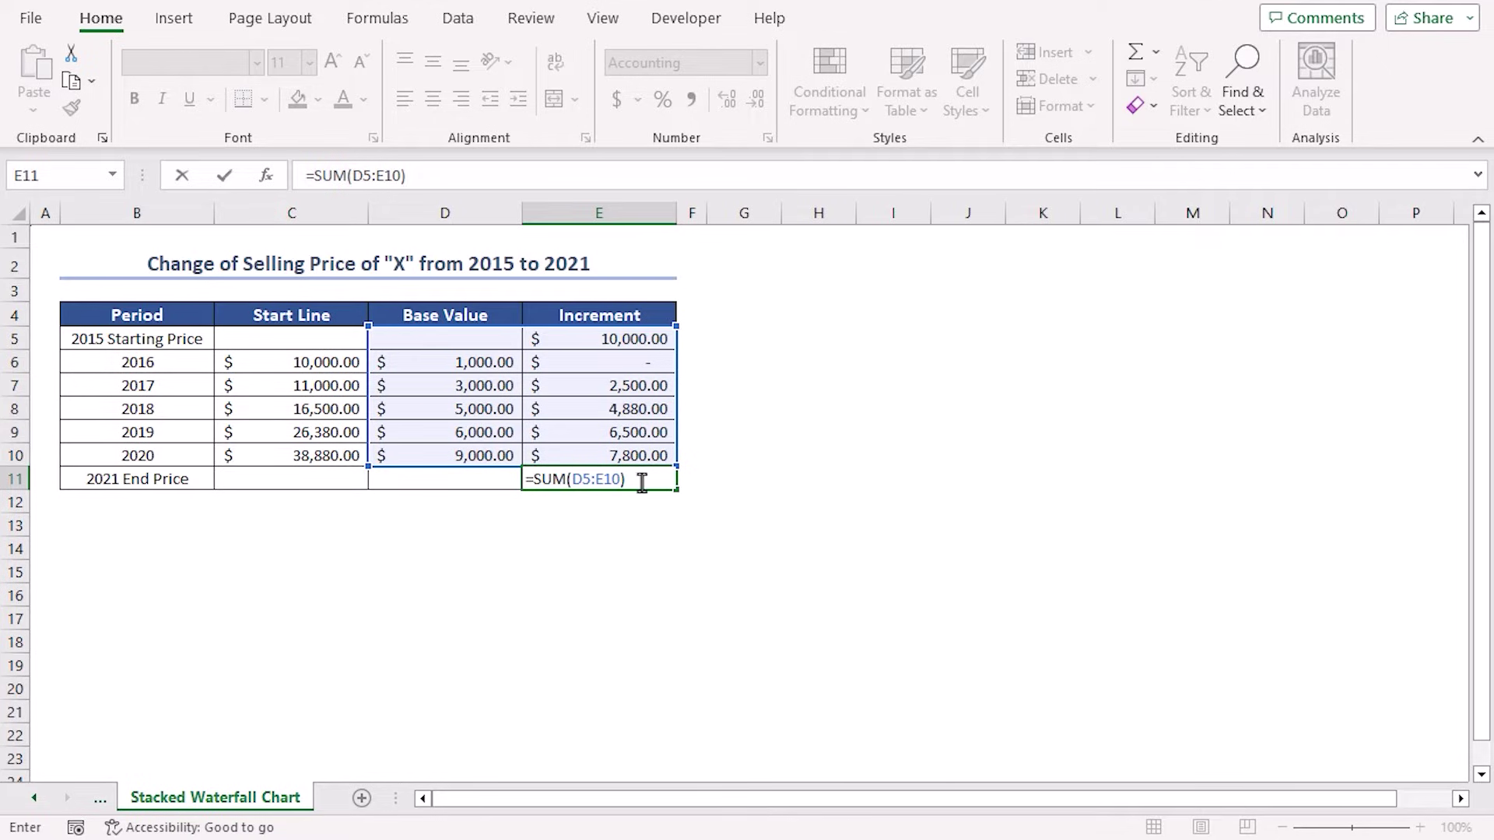
key("Return")
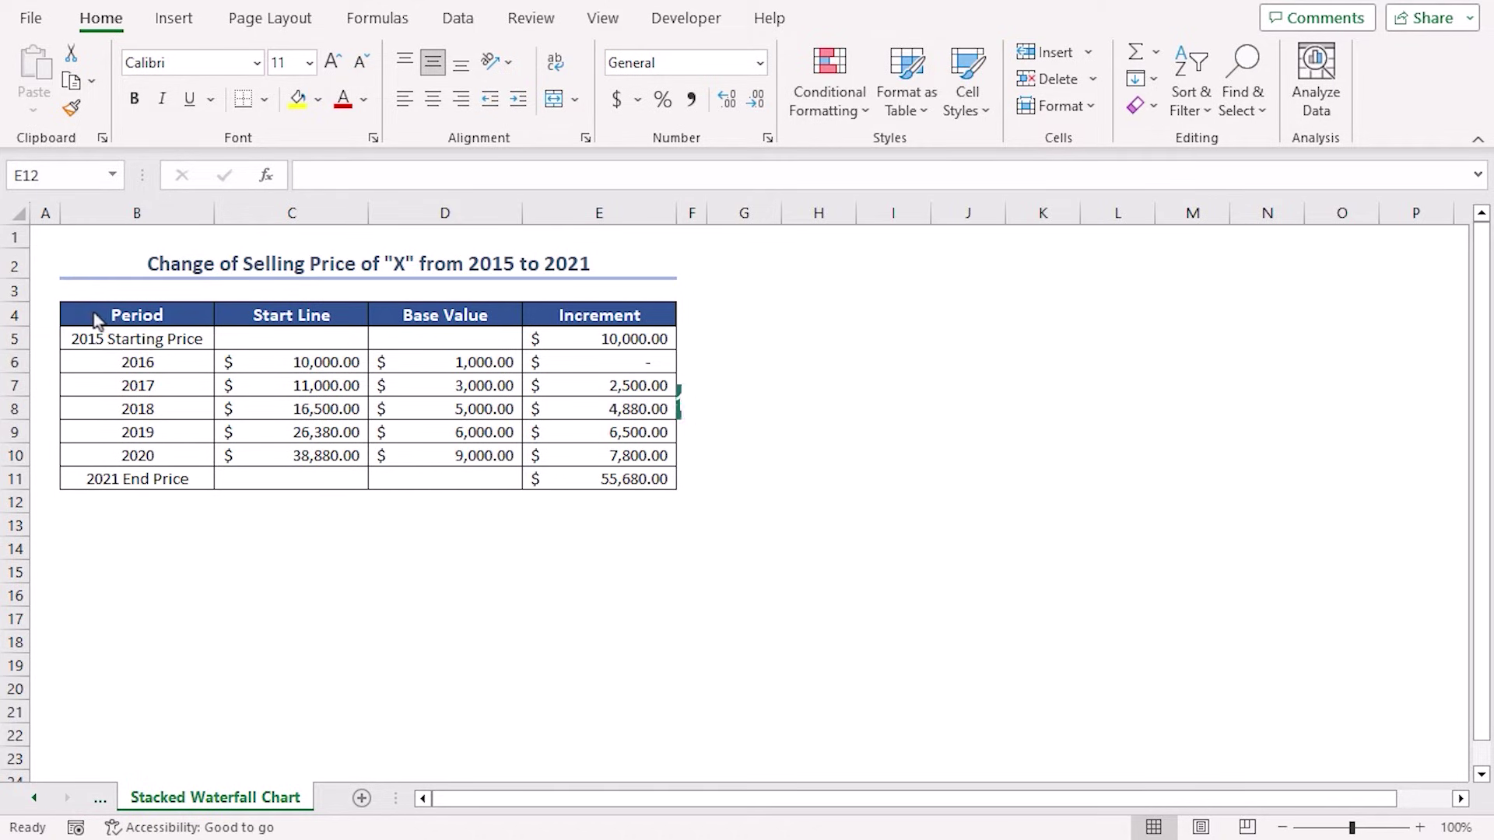
- Insert a Stacked Column chart of B4:E11 and move it beside the table
left_click_drag(96, 319, 573, 474)
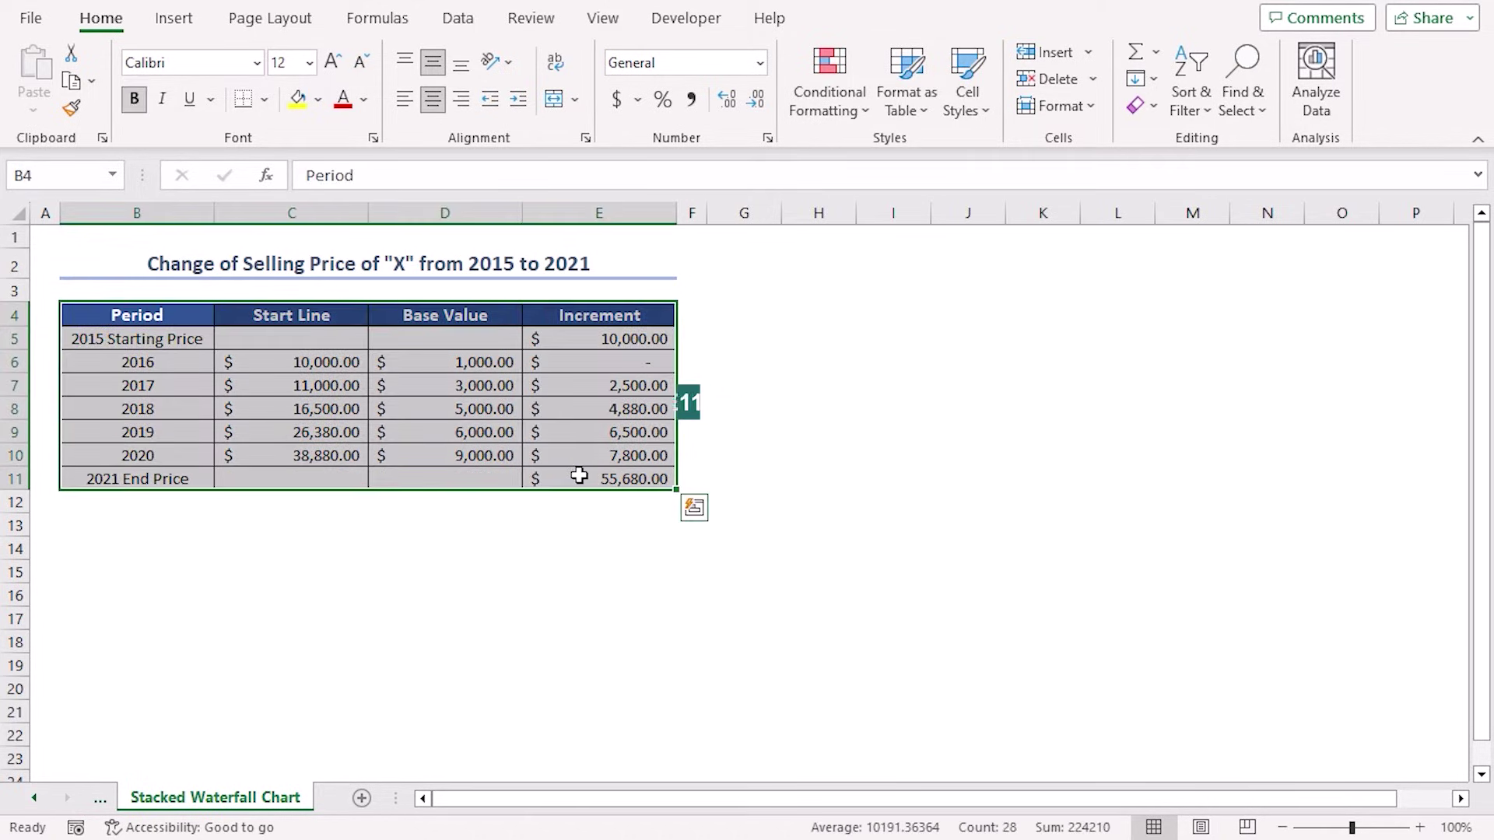
left_click(173, 23)
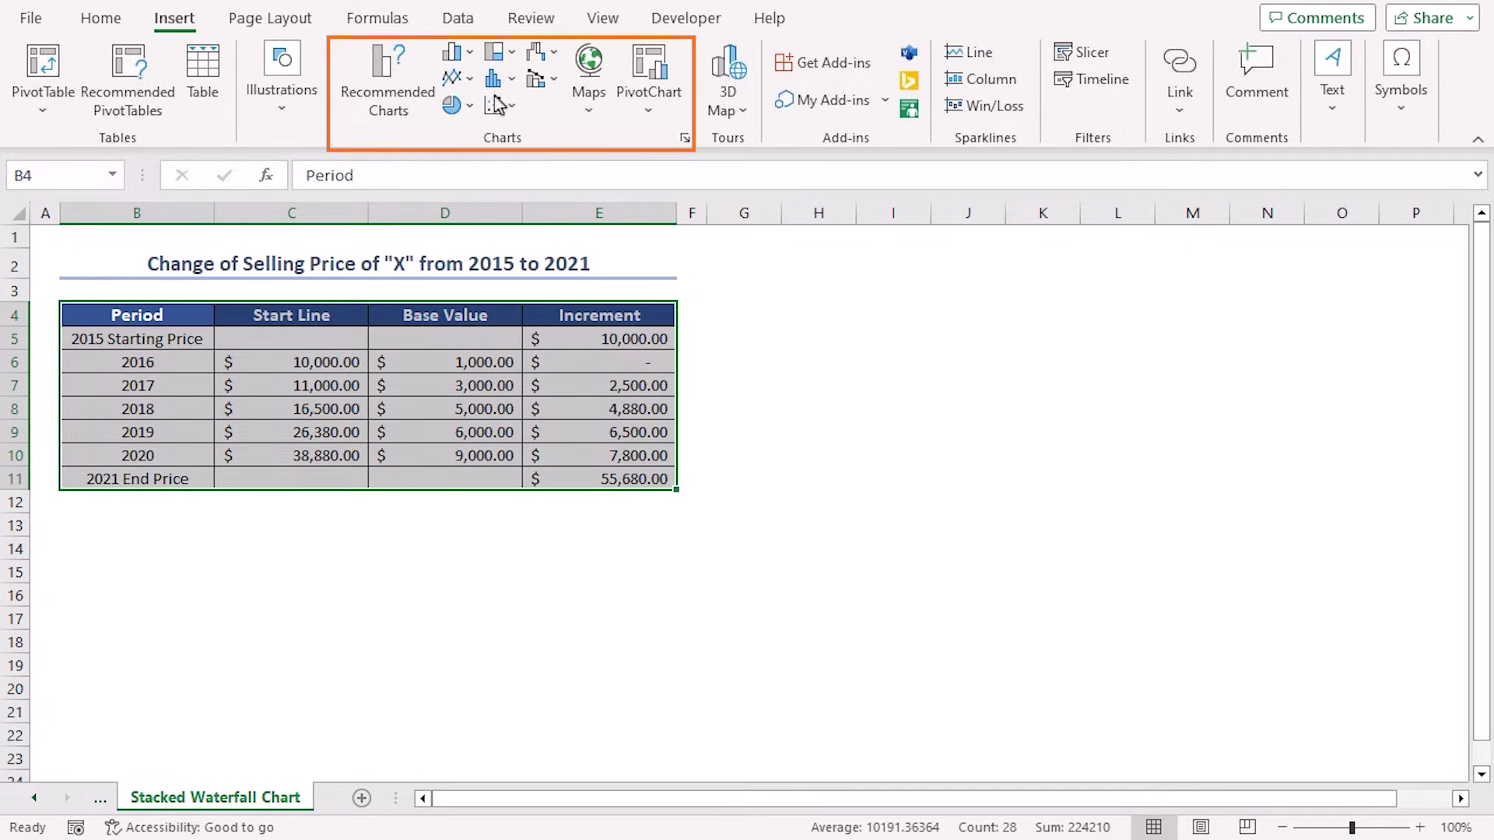
left_click(470, 53)
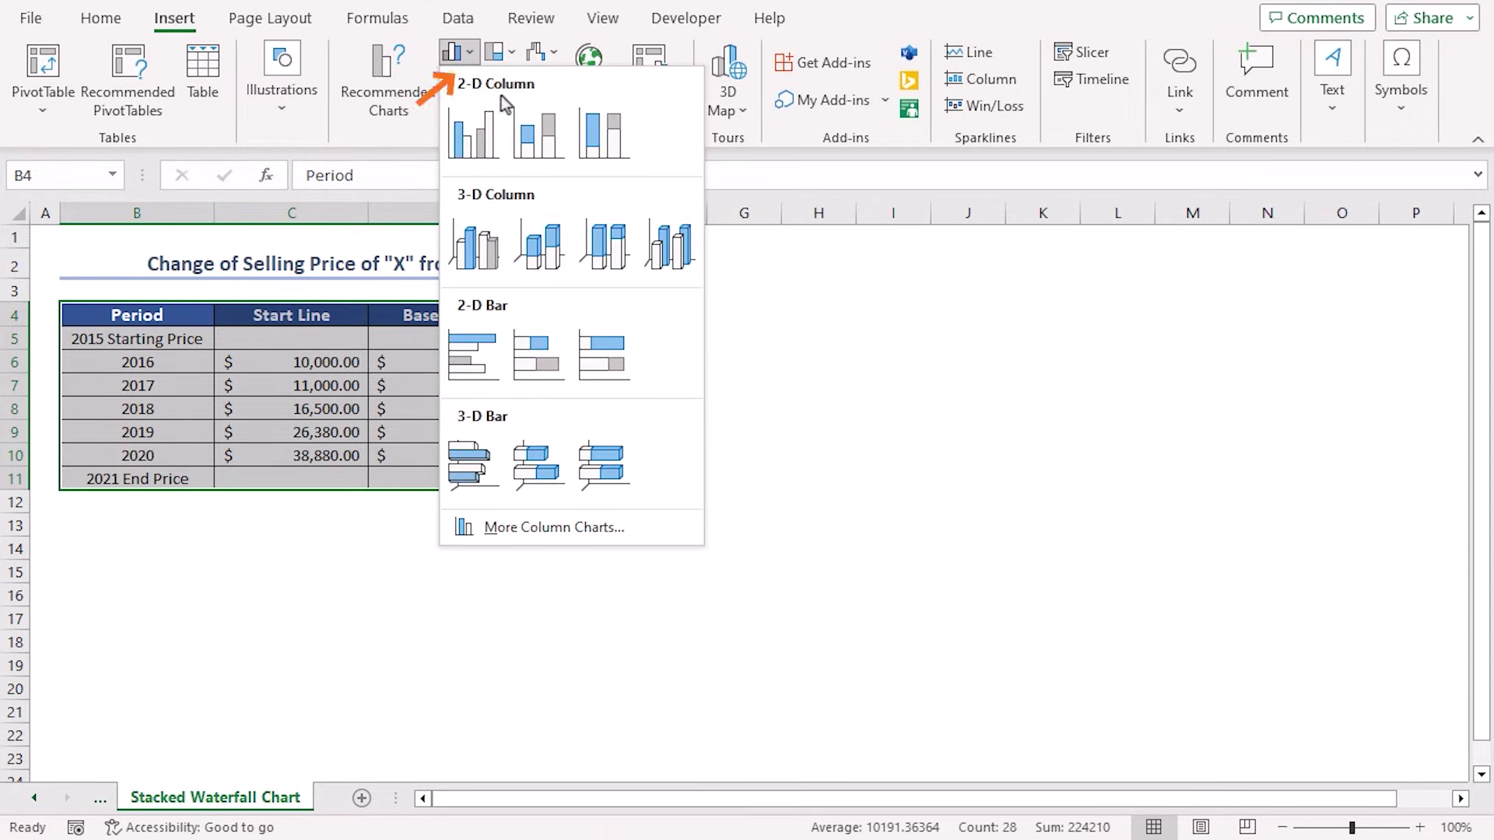
left_click(534, 144)
left_click_drag(543, 367, 780, 312)
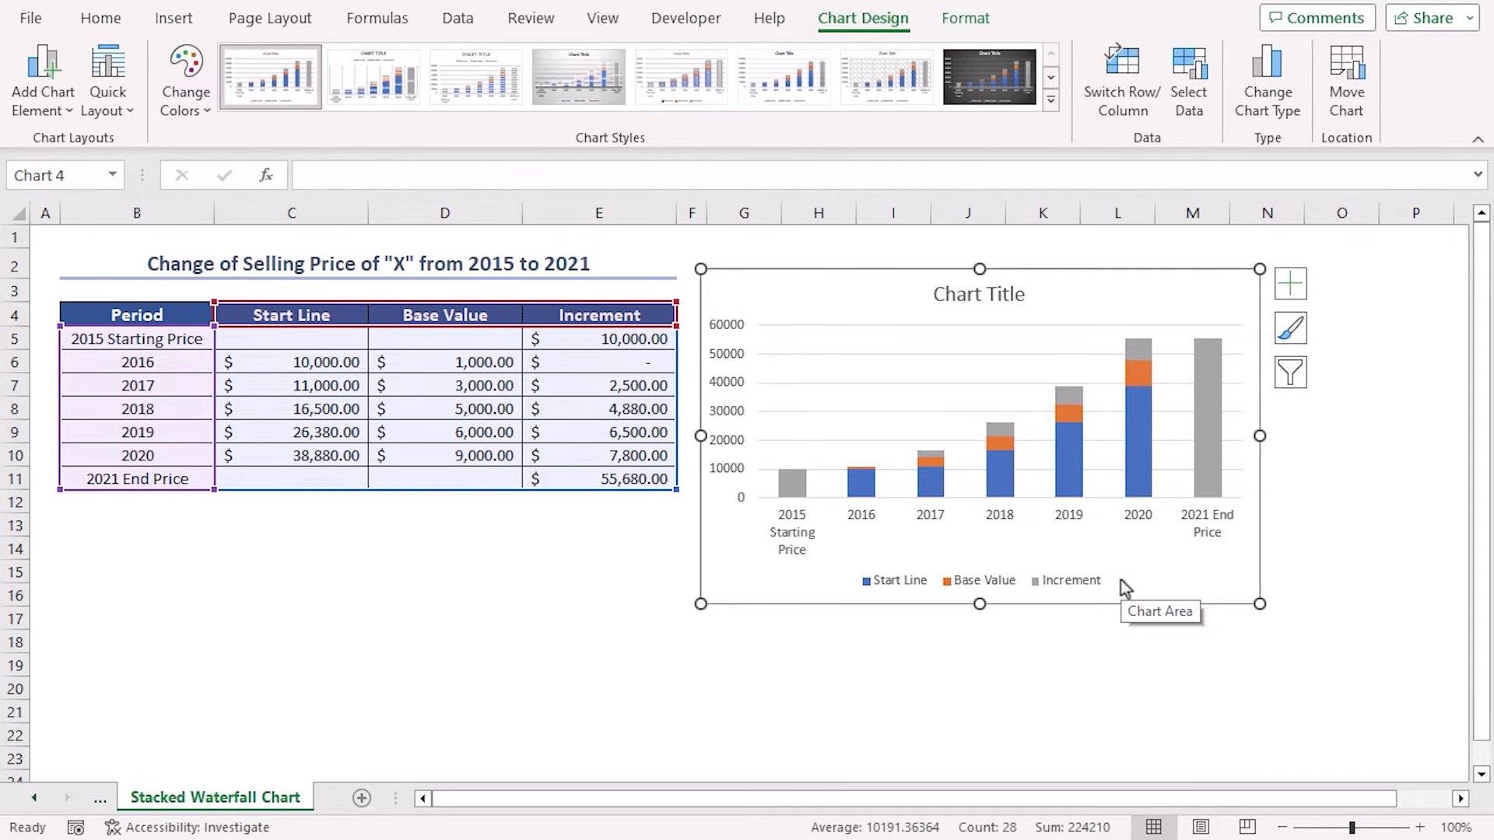
- Set the Start Line series fill to No Fill
left_click(860, 490)
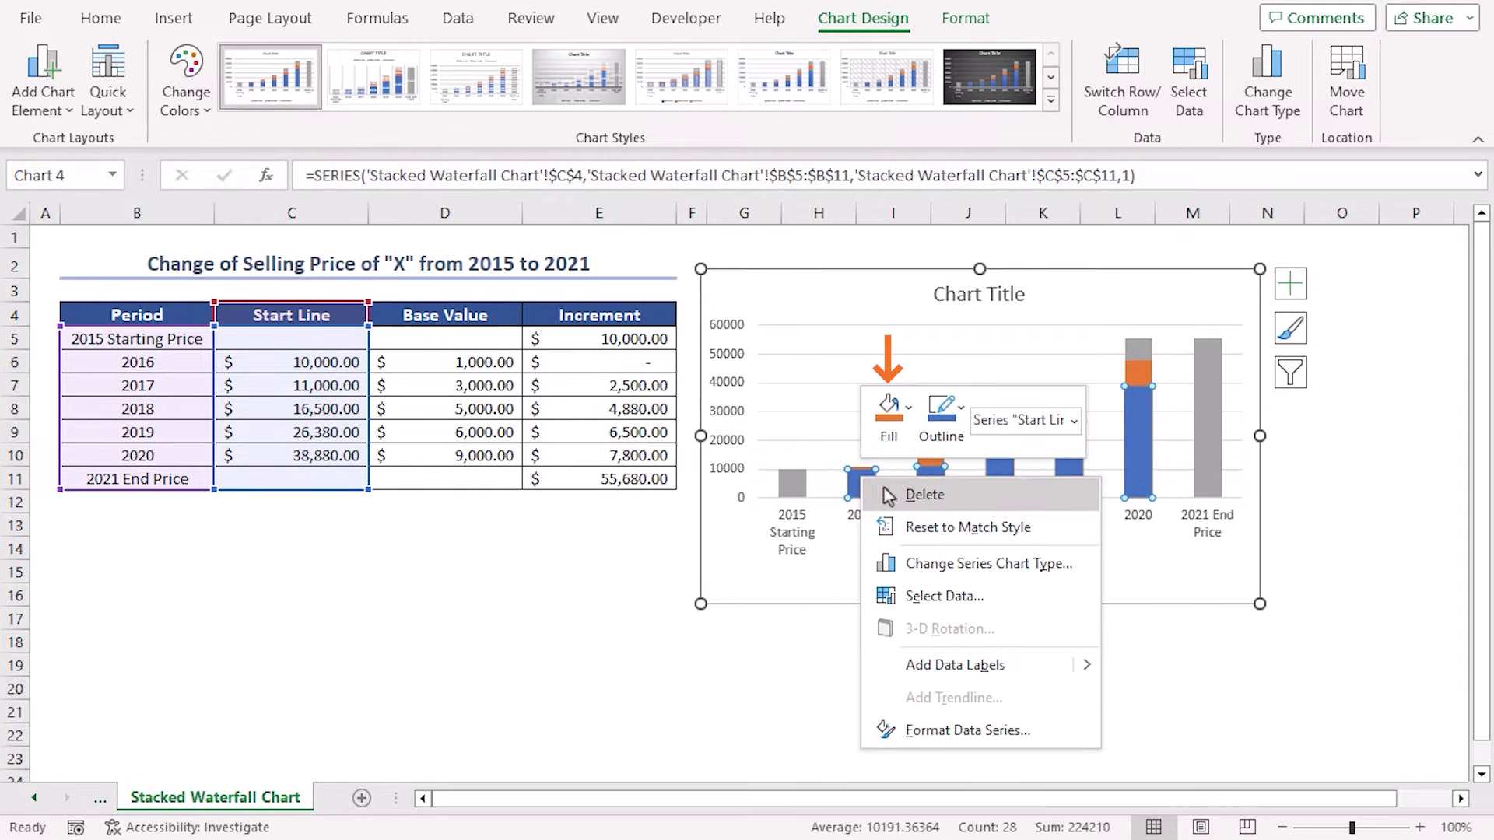
left_click(890, 420)
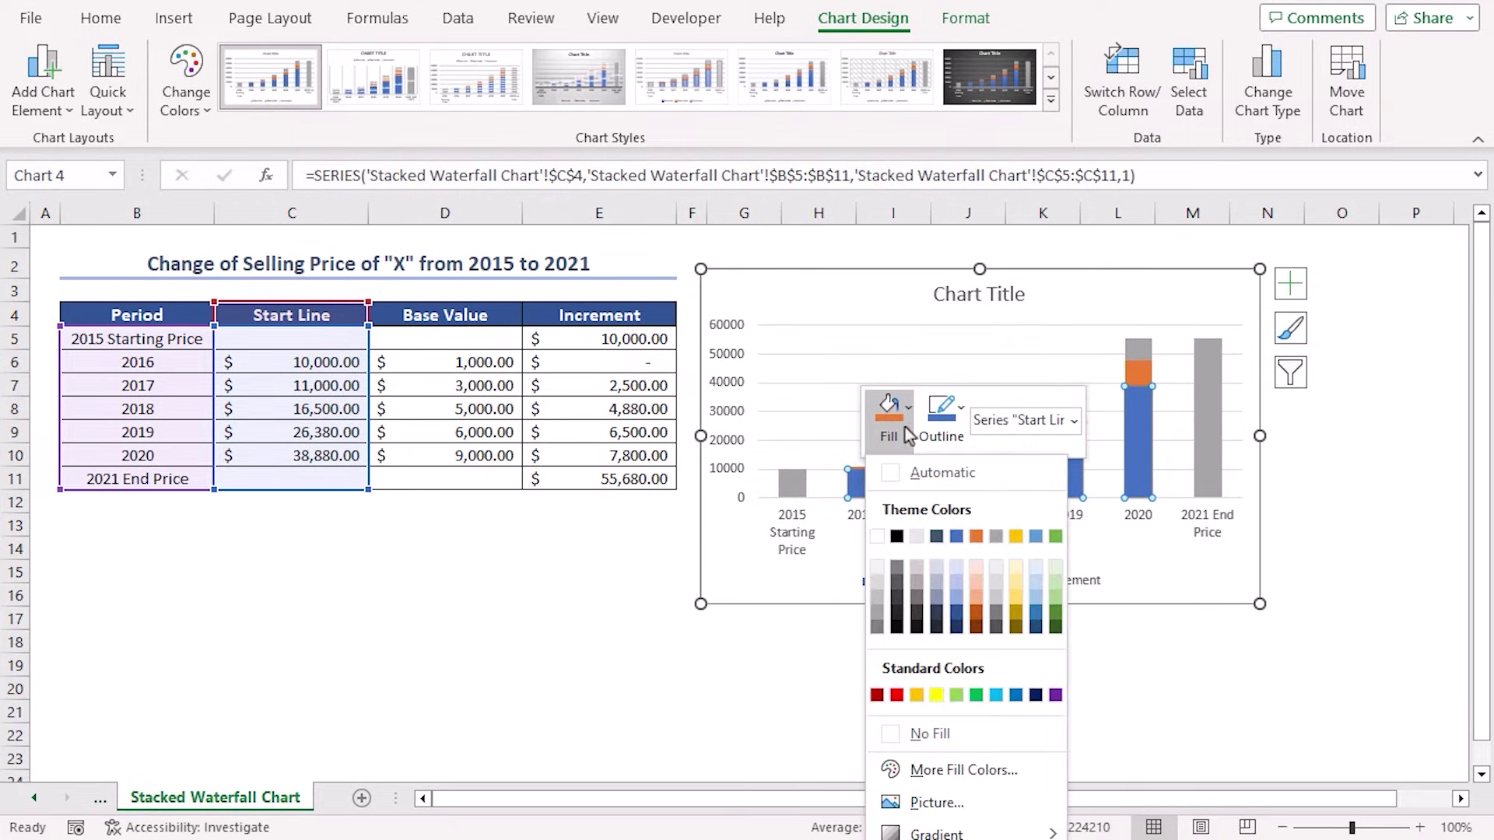
left_click(926, 734)
left_click(767, 584)
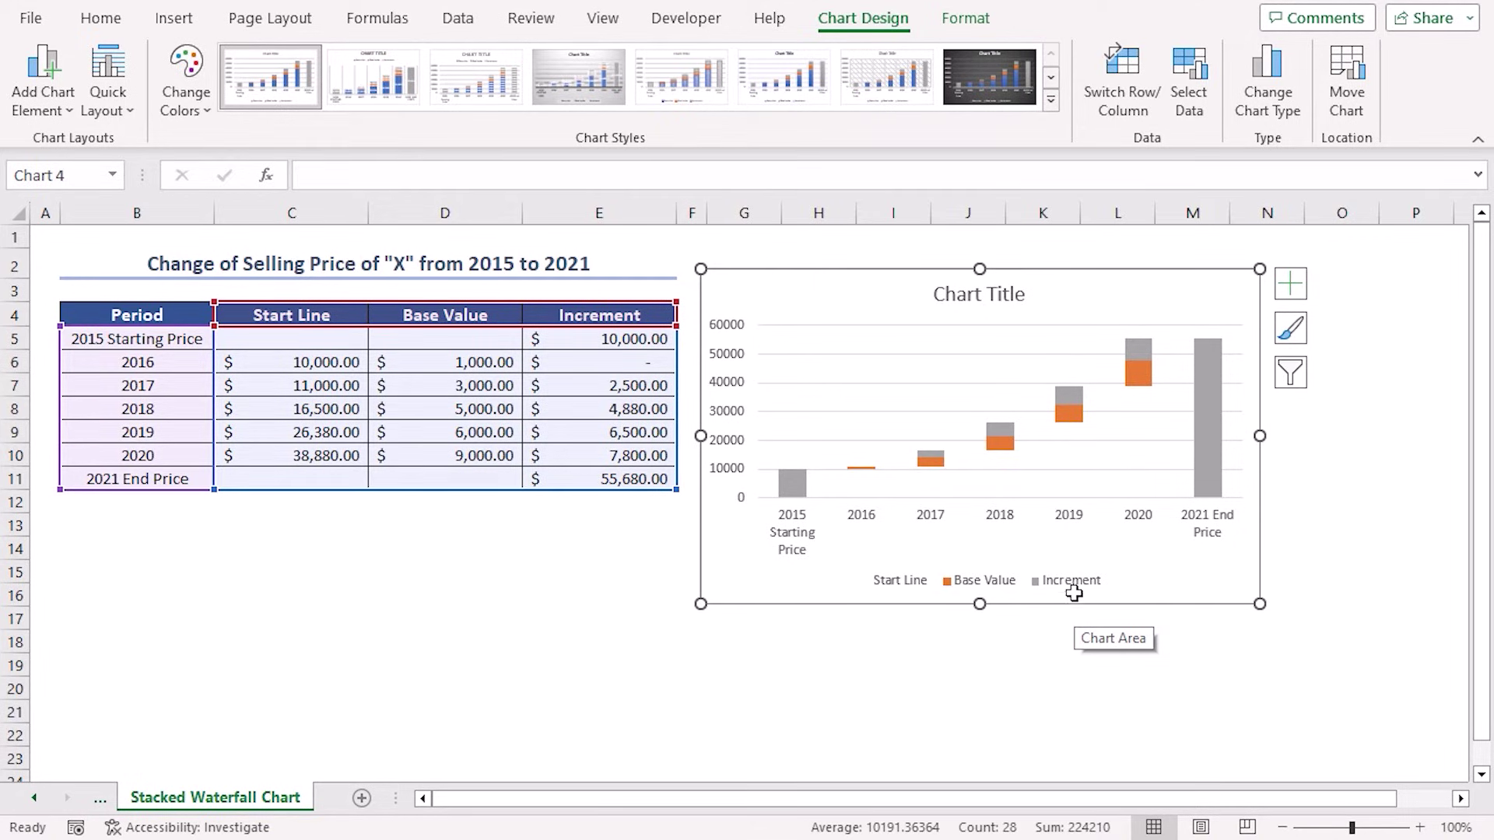
- Fill the 2015 Starting Price bar alone with red
mouse_move(795, 492)
left_click(797, 494)
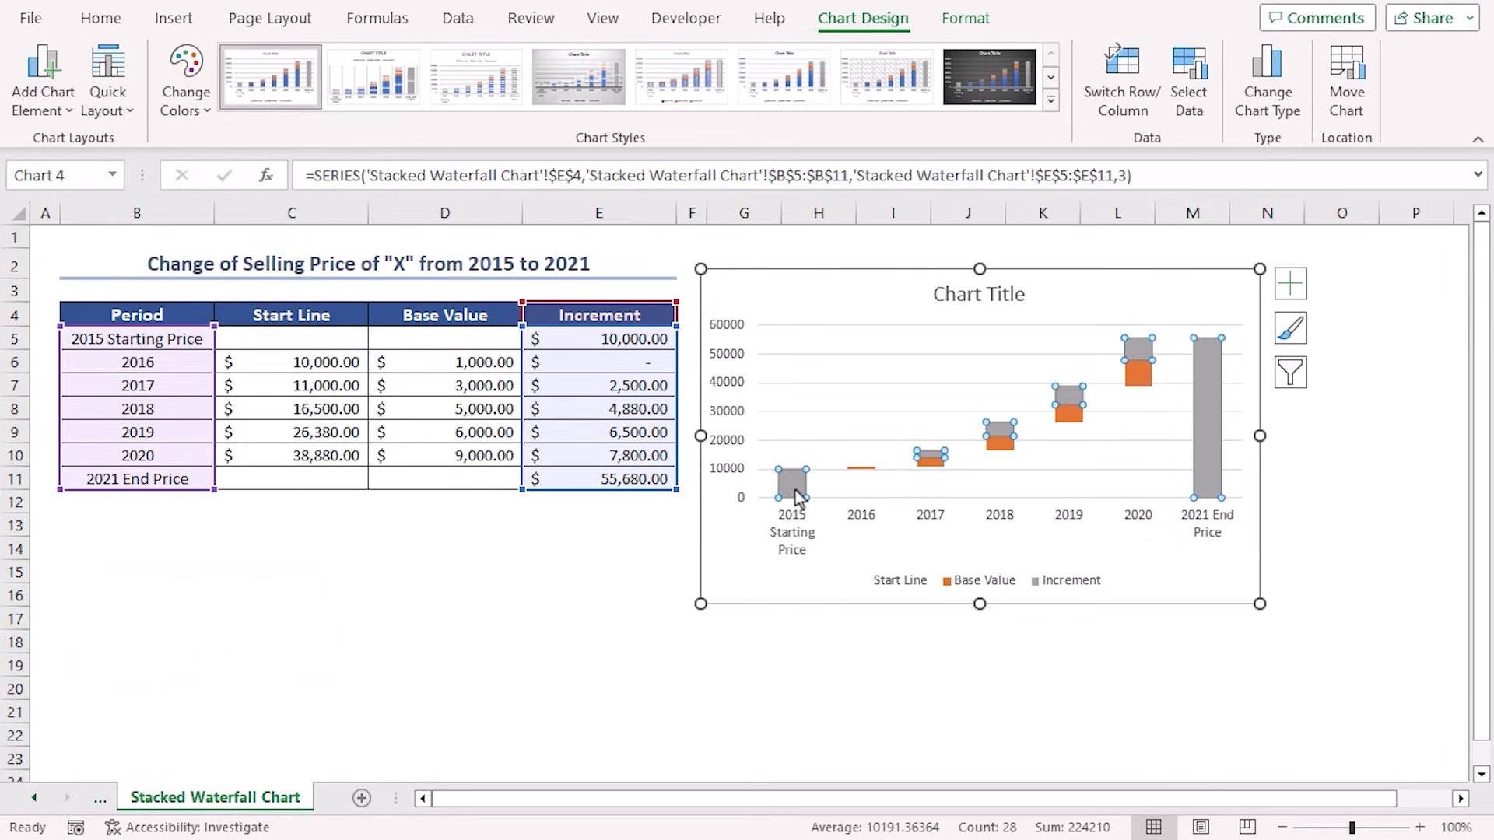
left_click(800, 490)
right_click(800, 490)
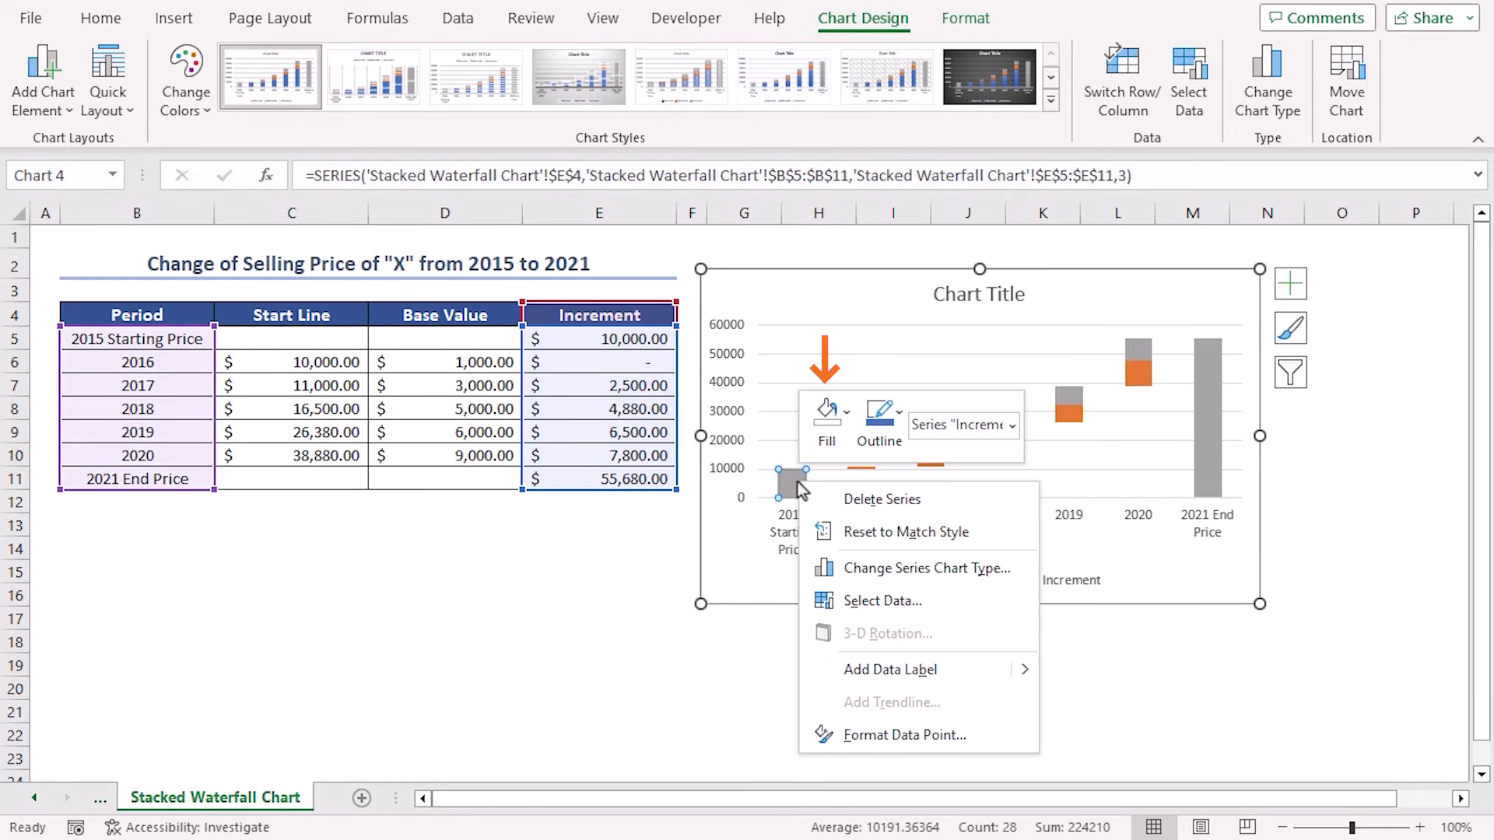
left_click(846, 432)
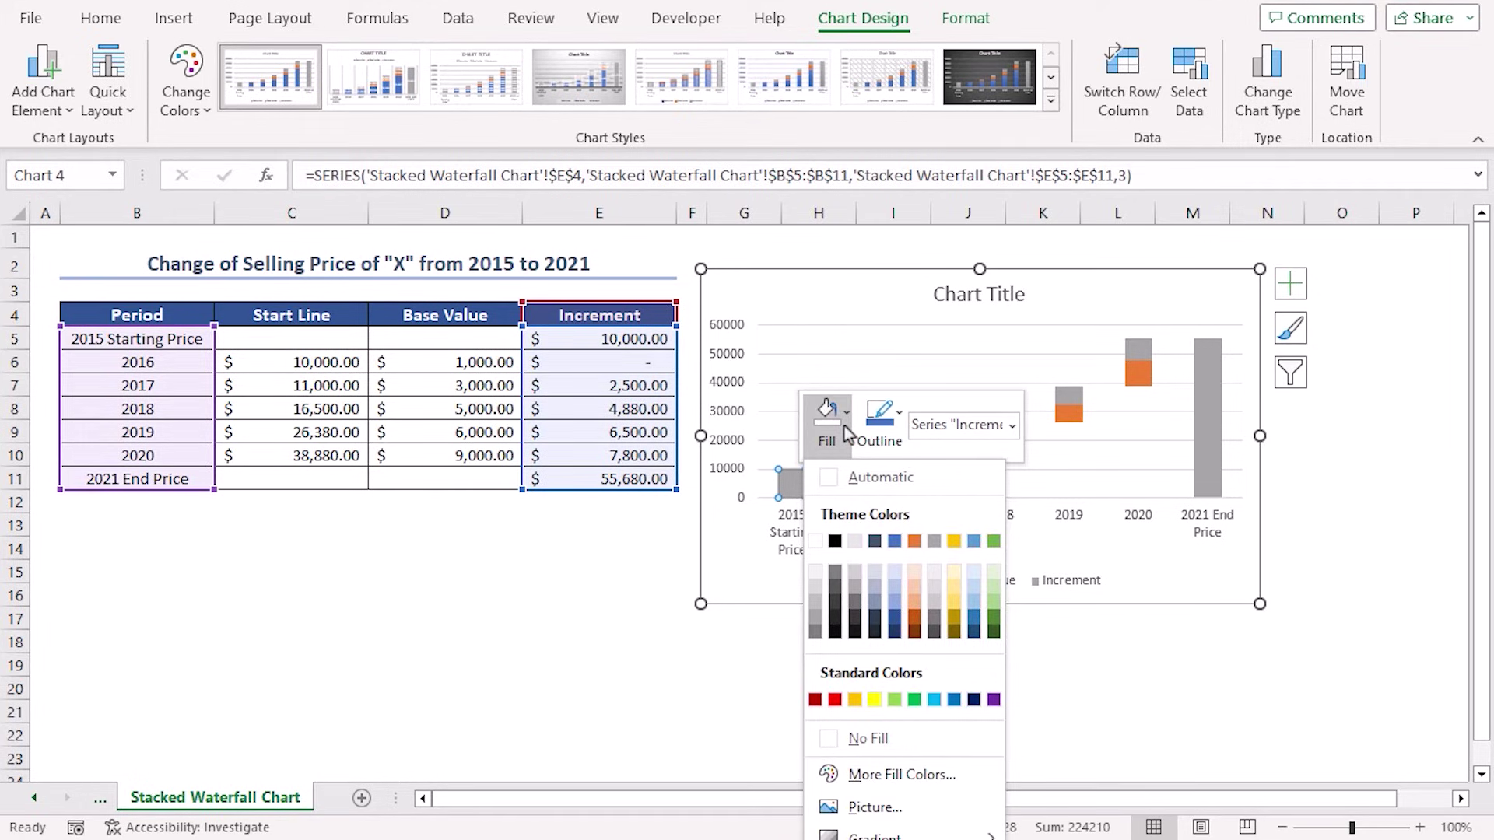
left_click(834, 699)
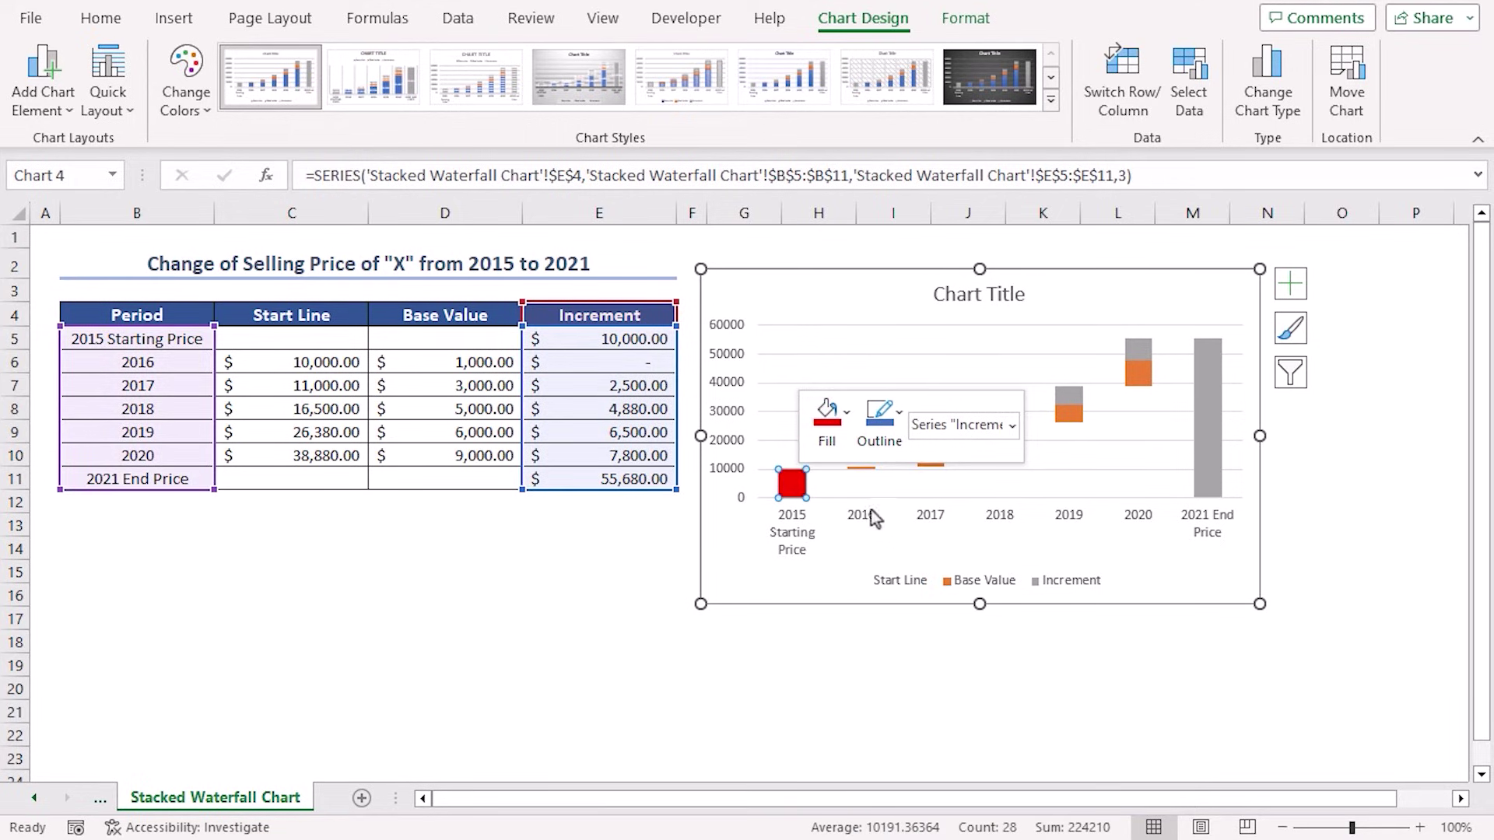
left_click(846, 570)
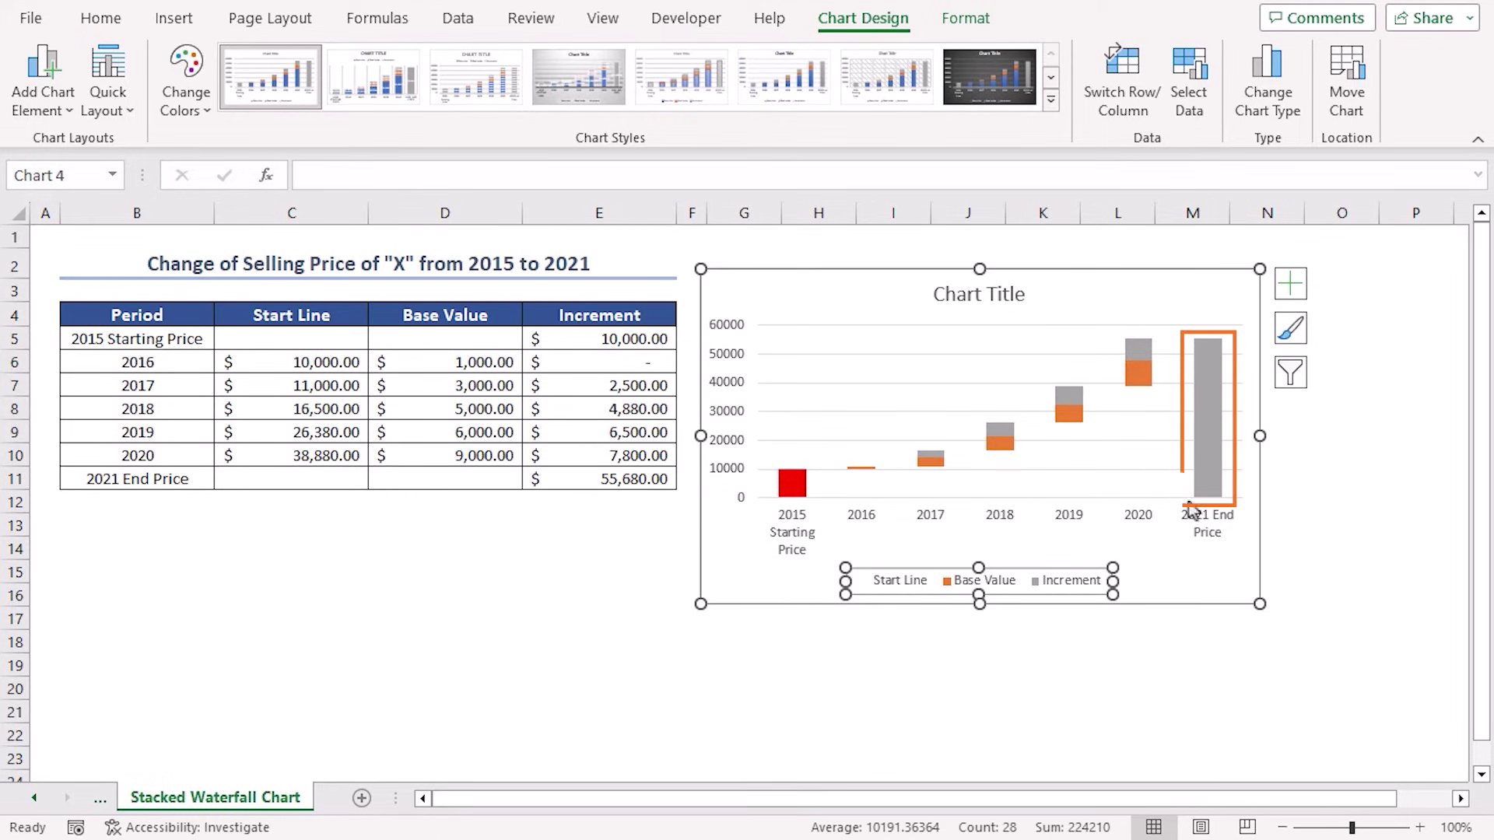
- Fill the 2021 End Price bar with red
right_click(1219, 417)
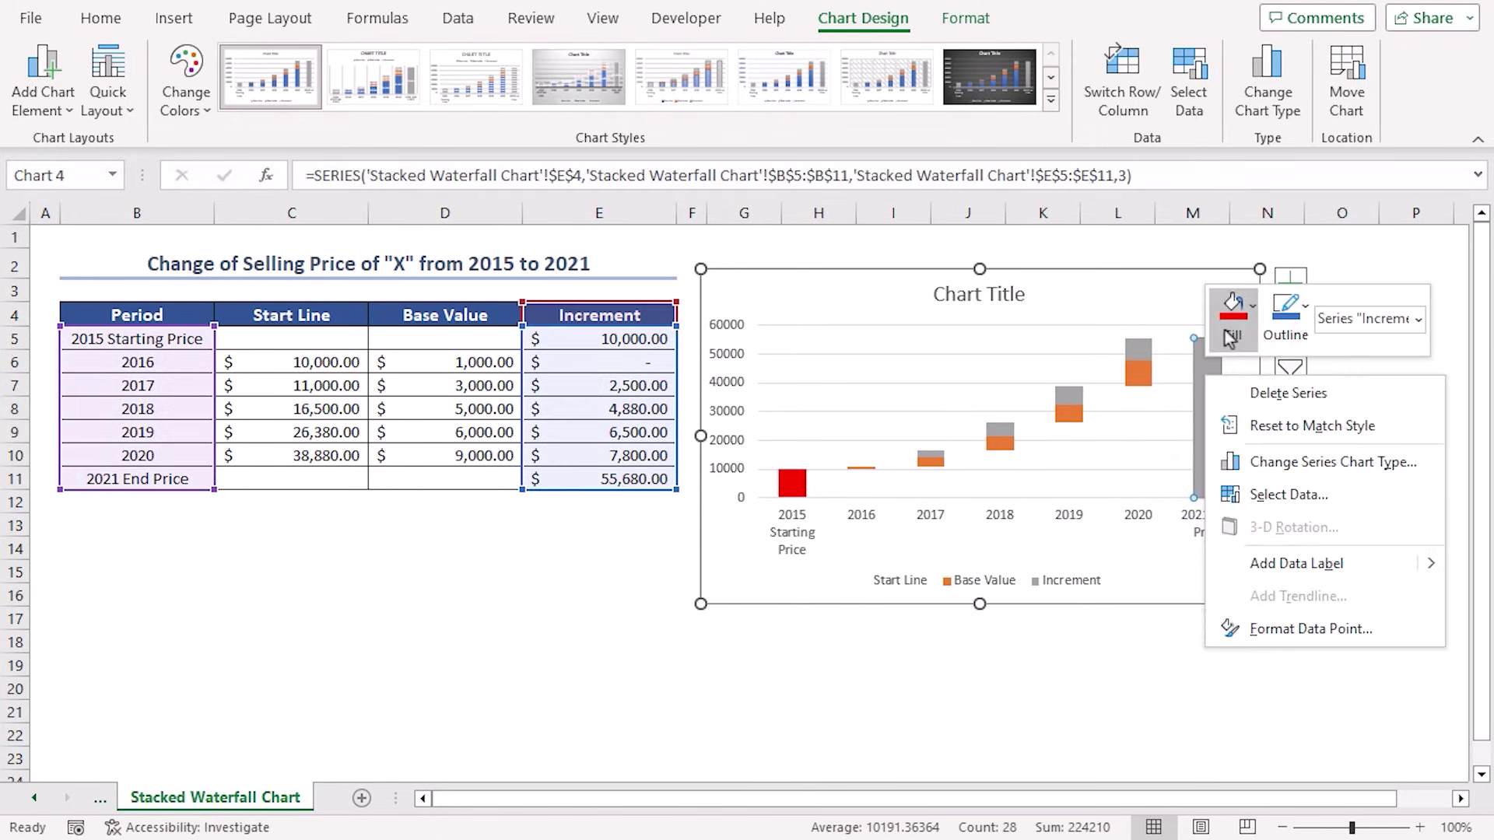
left_click(1227, 296)
left_click(1254, 591)
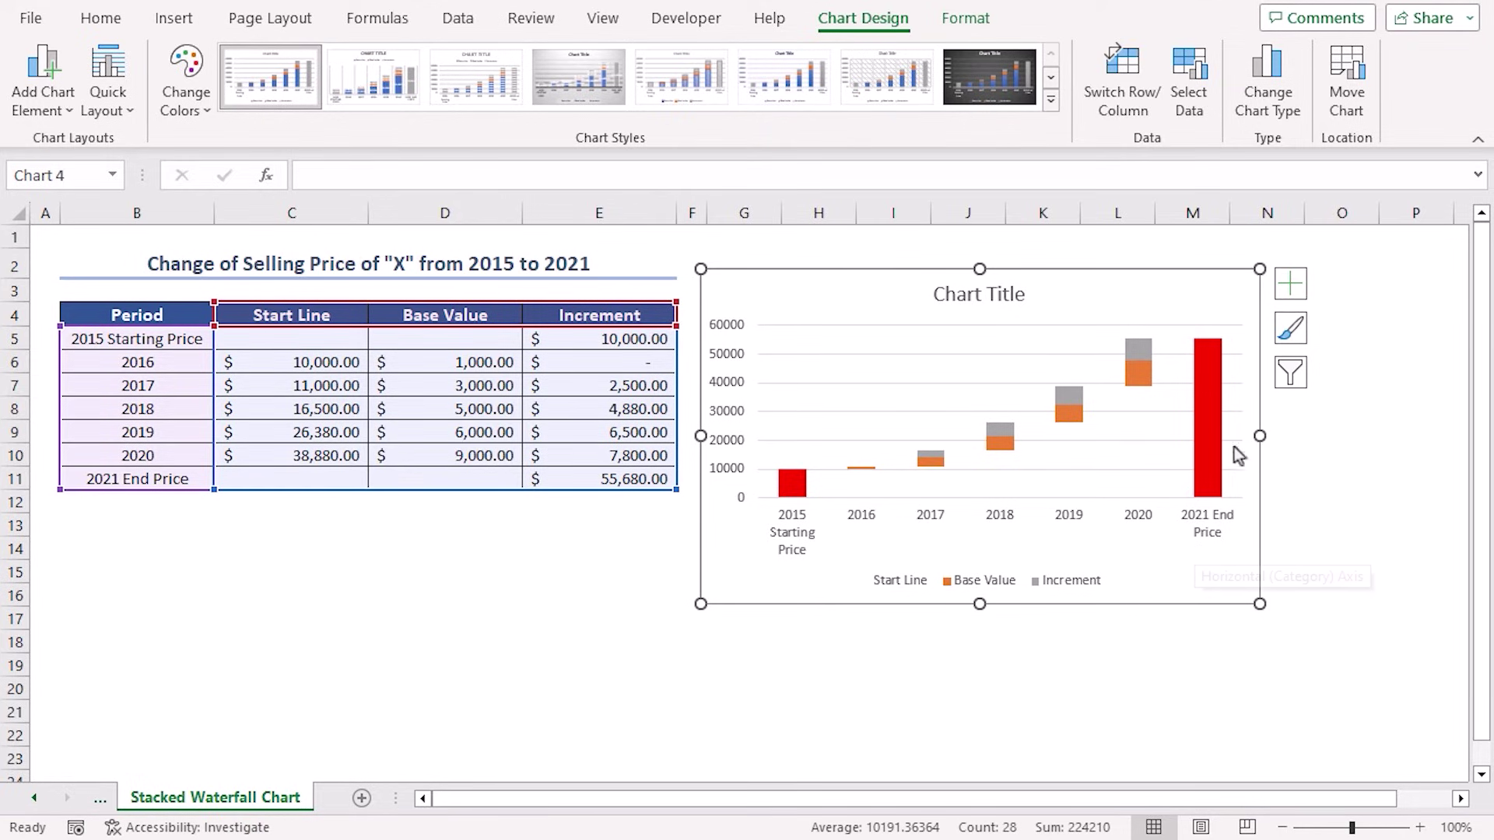
- Set the Increment series Gap Width to 20% in Format Data Series
left_click(1210, 388)
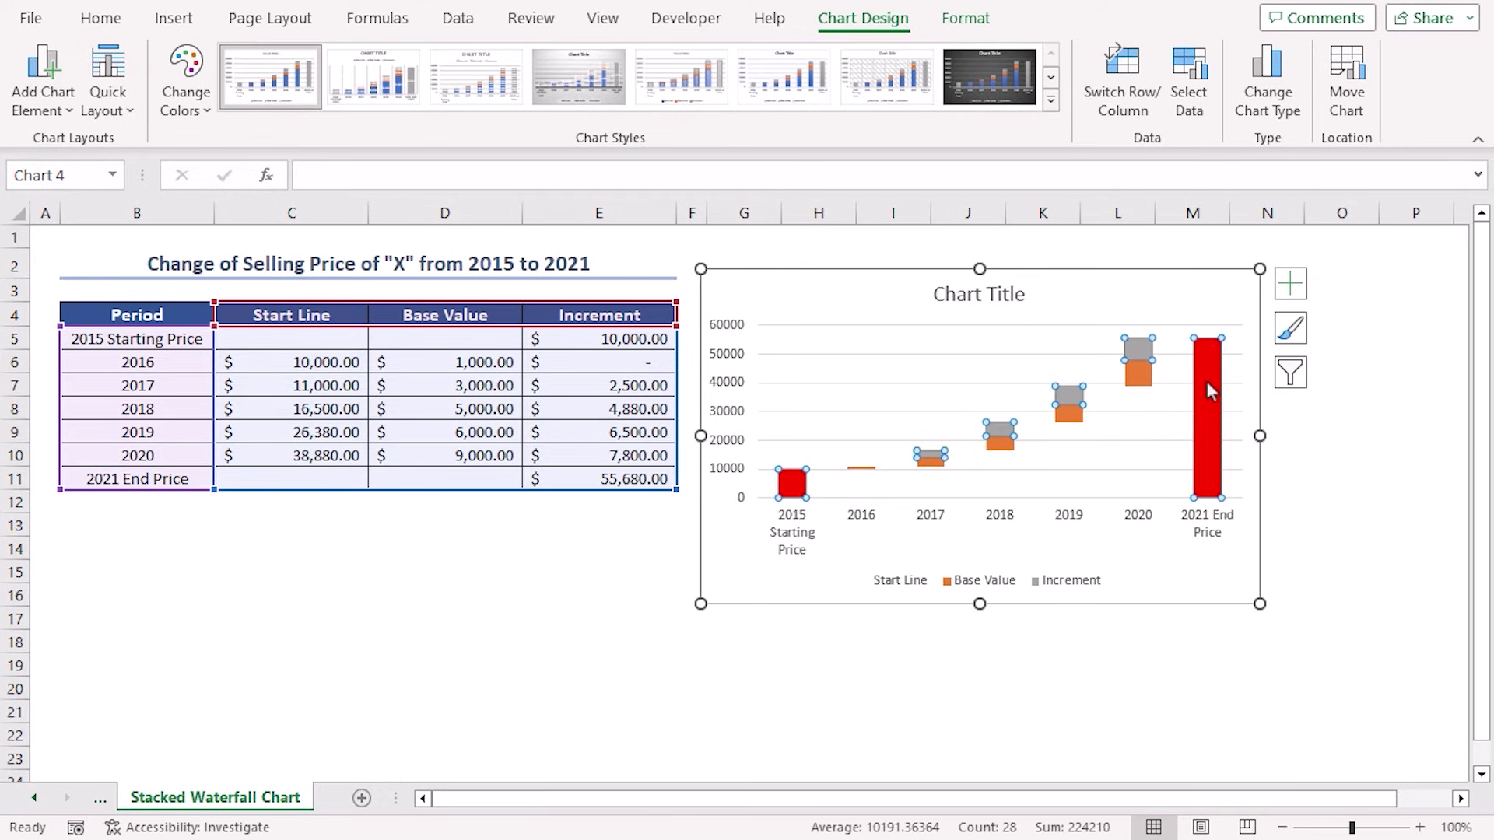
right_click(1218, 388)
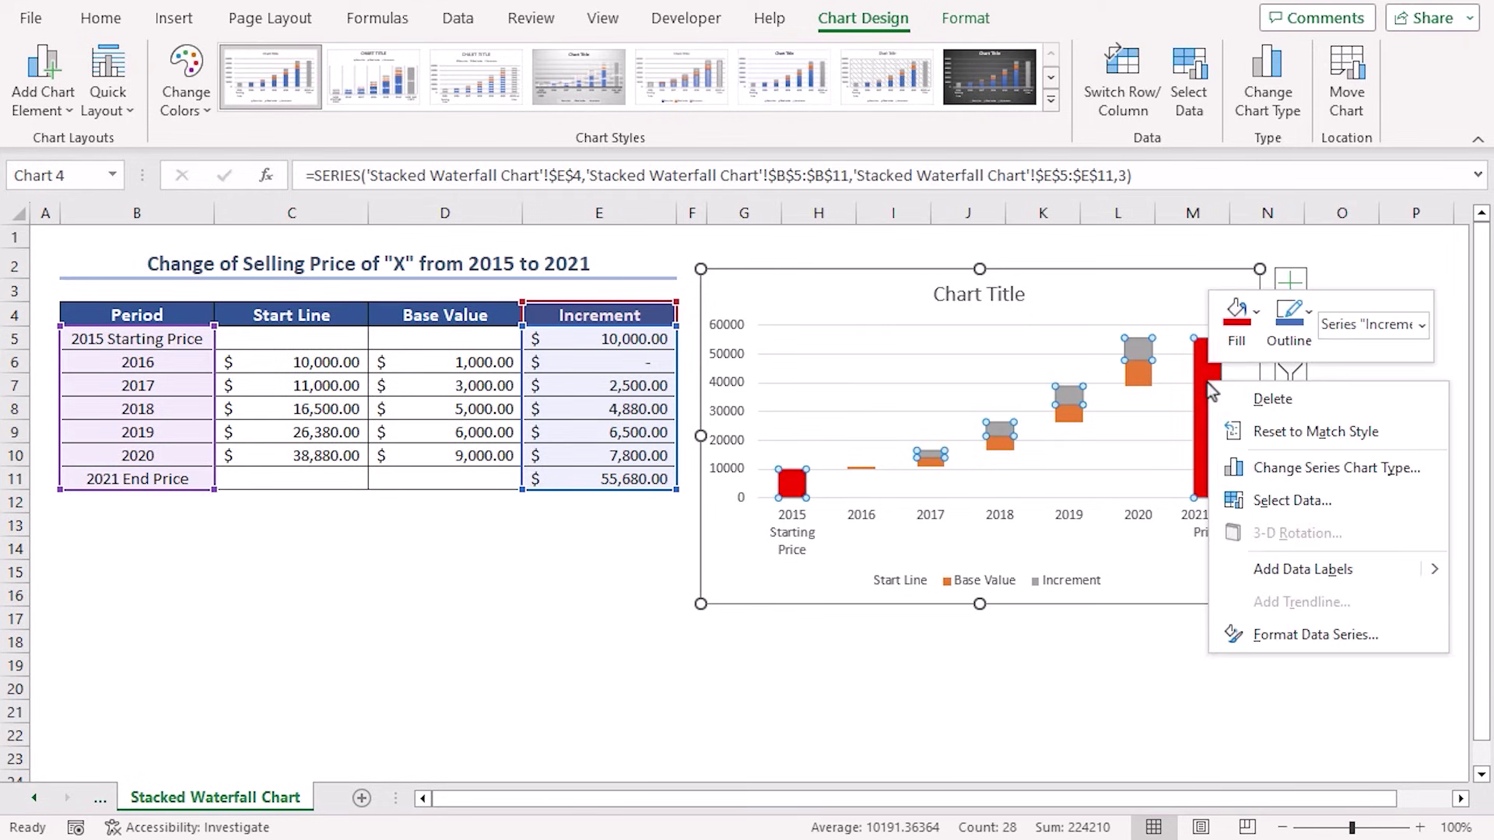
left_click(1266, 636)
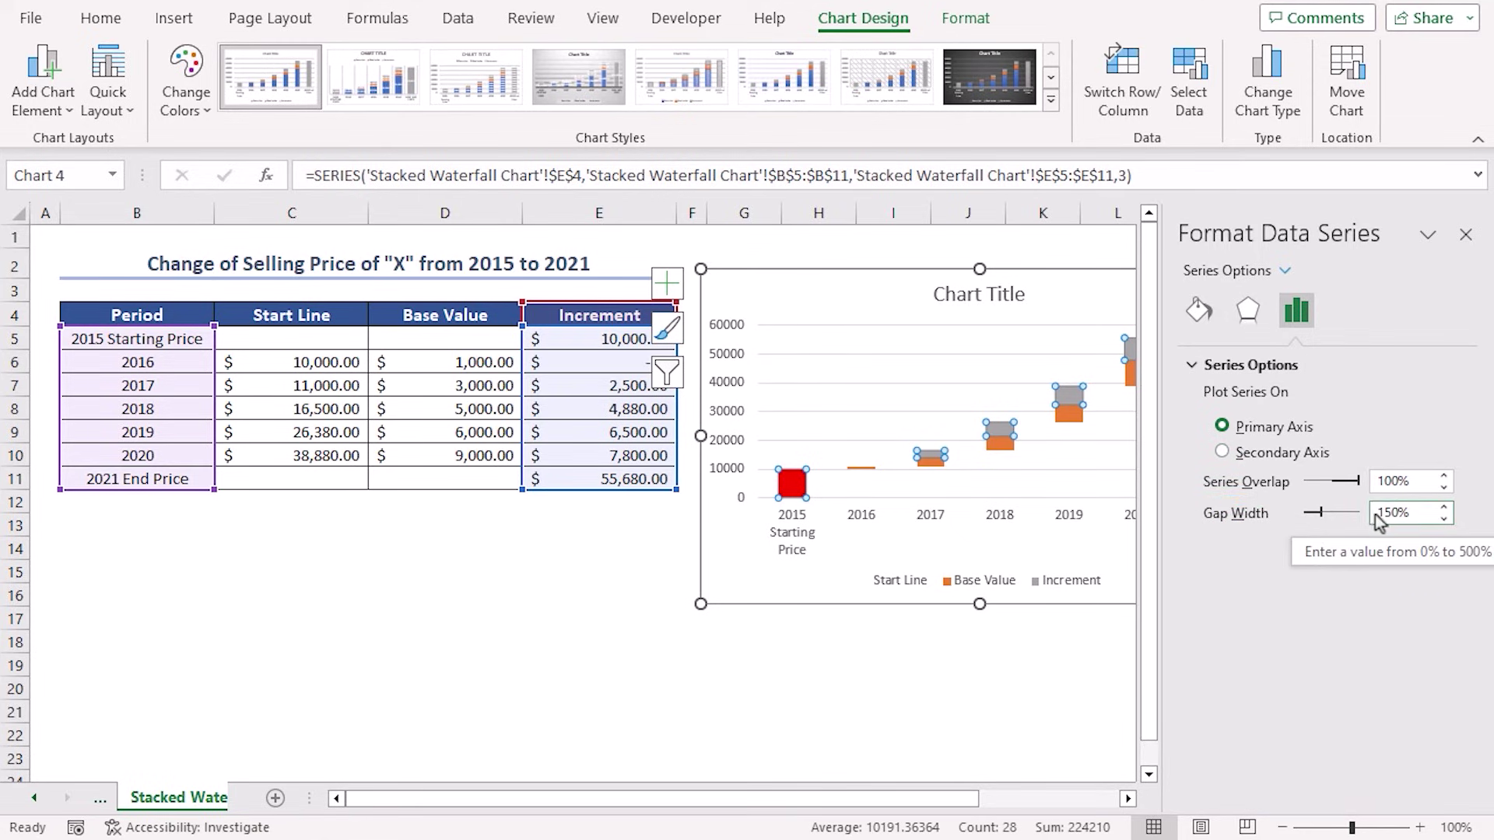
left_click_drag(1397, 514, 1373, 521)
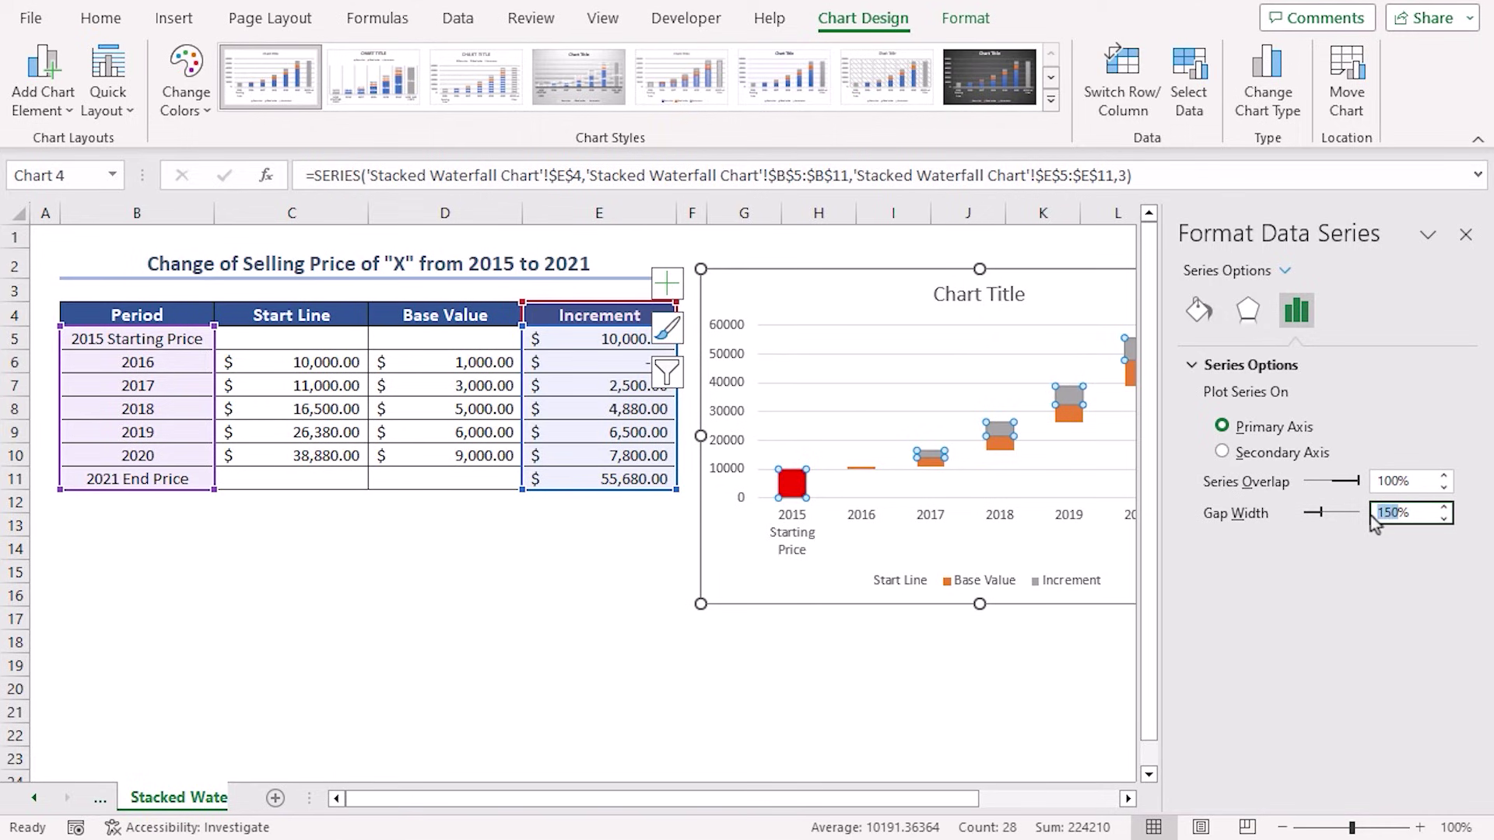
type("20")
left_click(1466, 234)
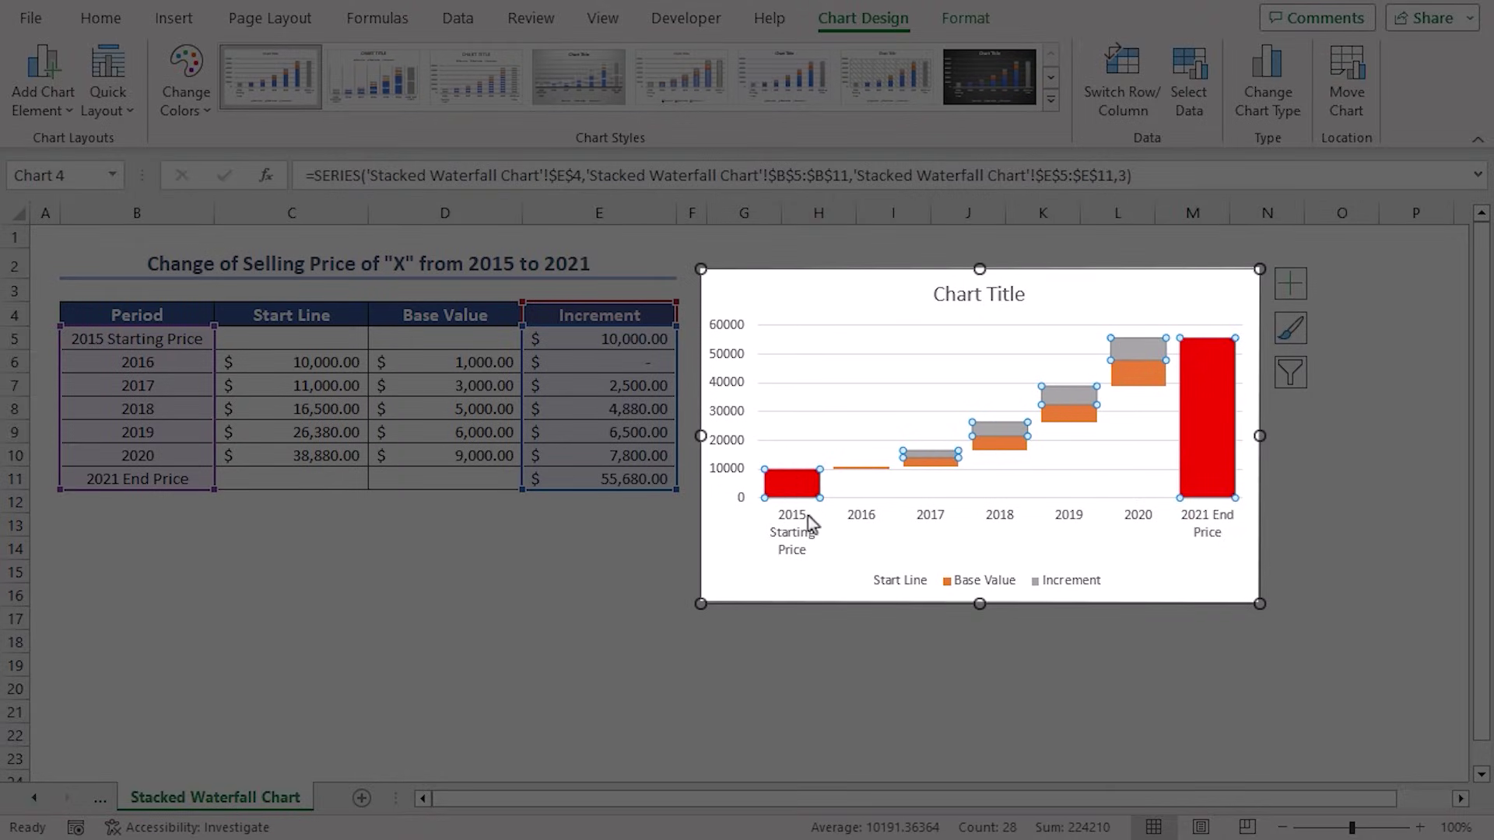
left_click(194, 580)
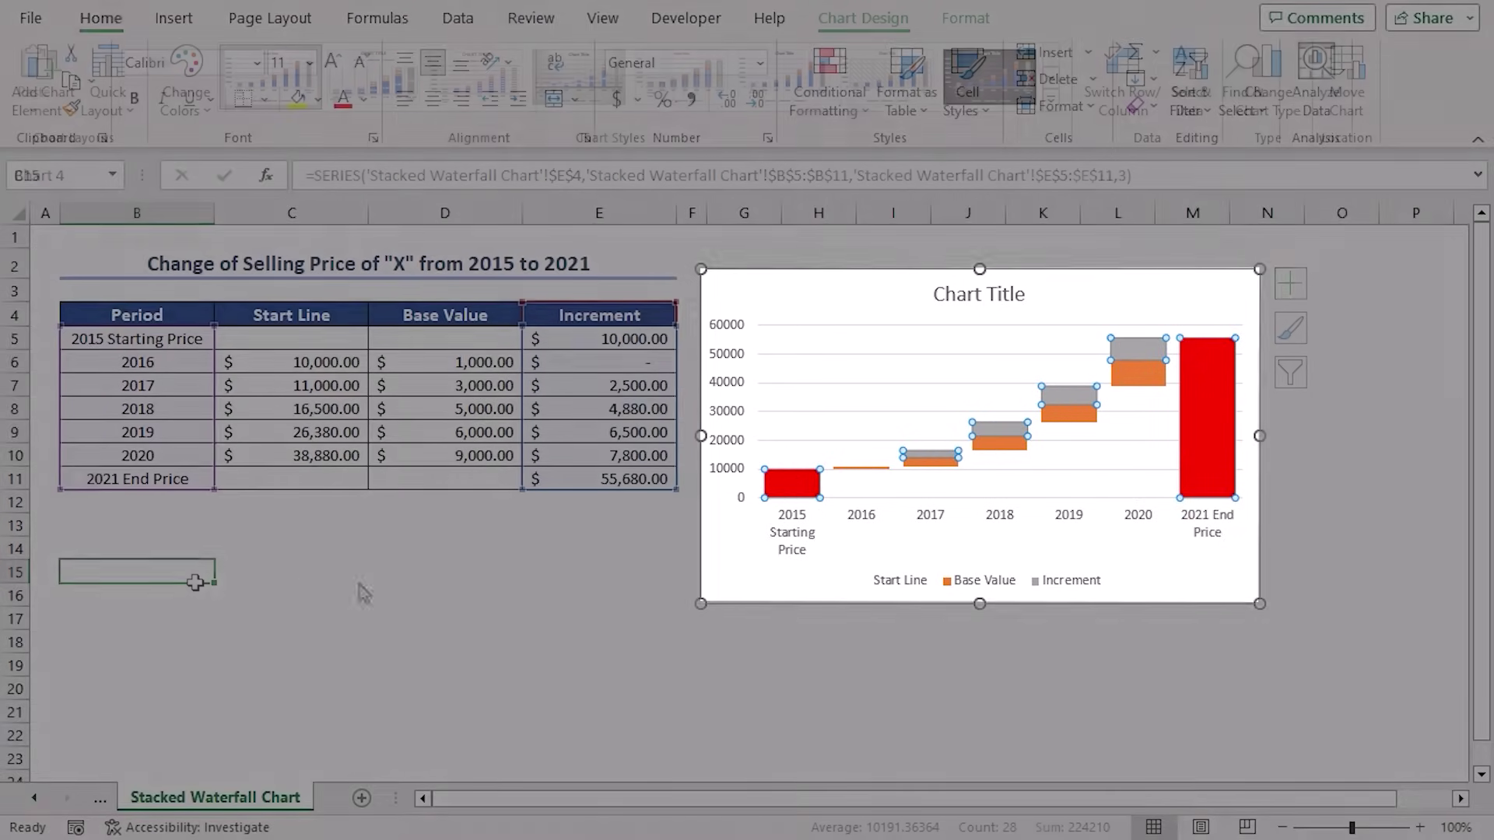